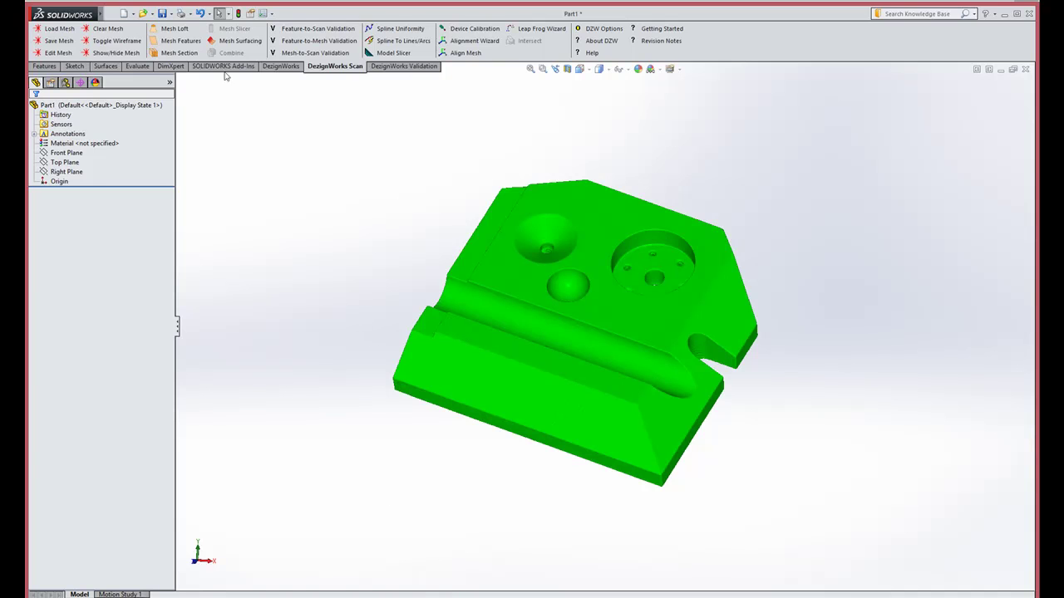
Start mesh feature extraction, brush-select patches across the part's flat top face, extract a plane from them, and hide the extracted features
{"action": "left_click", "coordinate": [181, 40]}
{"action": "mouse_move", "coordinate": [291, 140]}
{"action": "middle_mouse_down"}
{"action": "mouse_move", "coordinate": [315, 159]}
{"action": "mouse_move", "coordinate": [471, 171]}
{"action": "mouse_move", "coordinate": [449, 230]}
{"action": "mouse_move", "coordinate": [832, 528]}
{"action": "mouse_move", "coordinate": [803, 546]}
{"action": "mouse_move", "coordinate": [756, 465]}
{"action": "middle_mouse_up"}
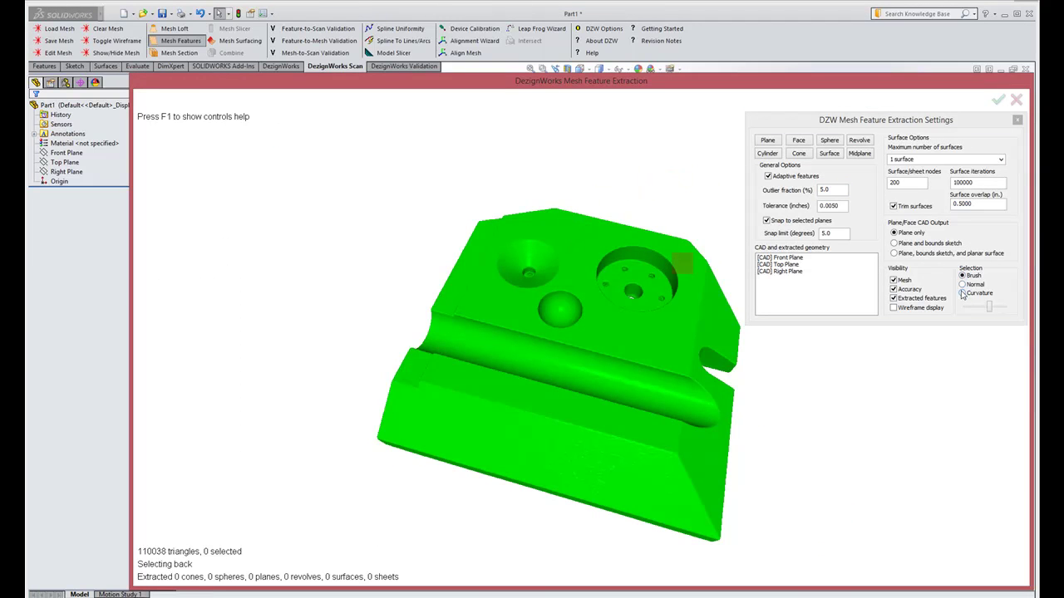
{"action": "left_click", "coordinate": [471, 380]}
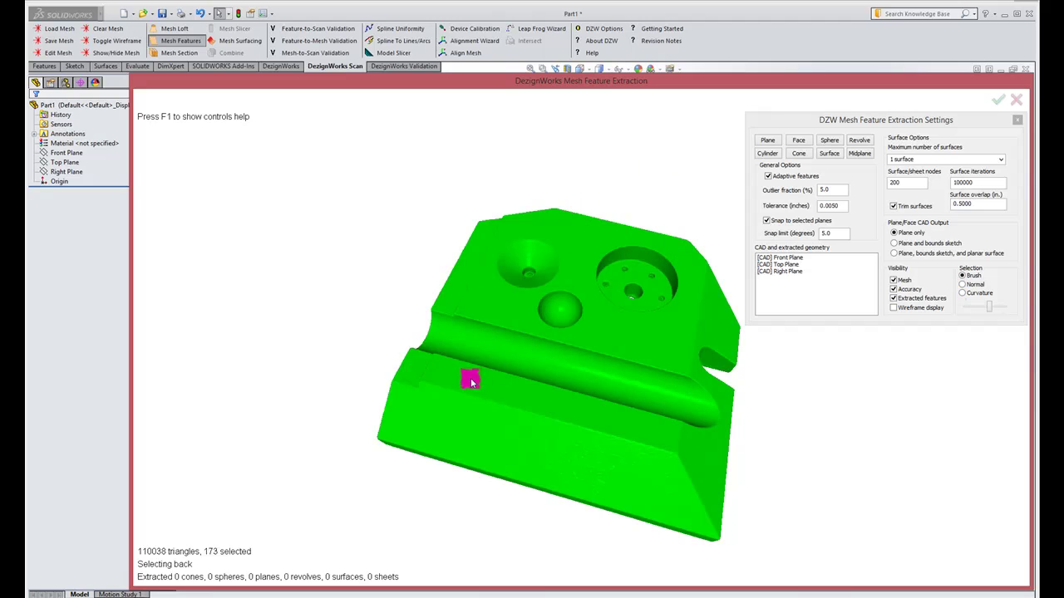
{"action": "left_click", "coordinate": [621, 421]}
{"action": "left_click", "coordinate": [663, 346]}
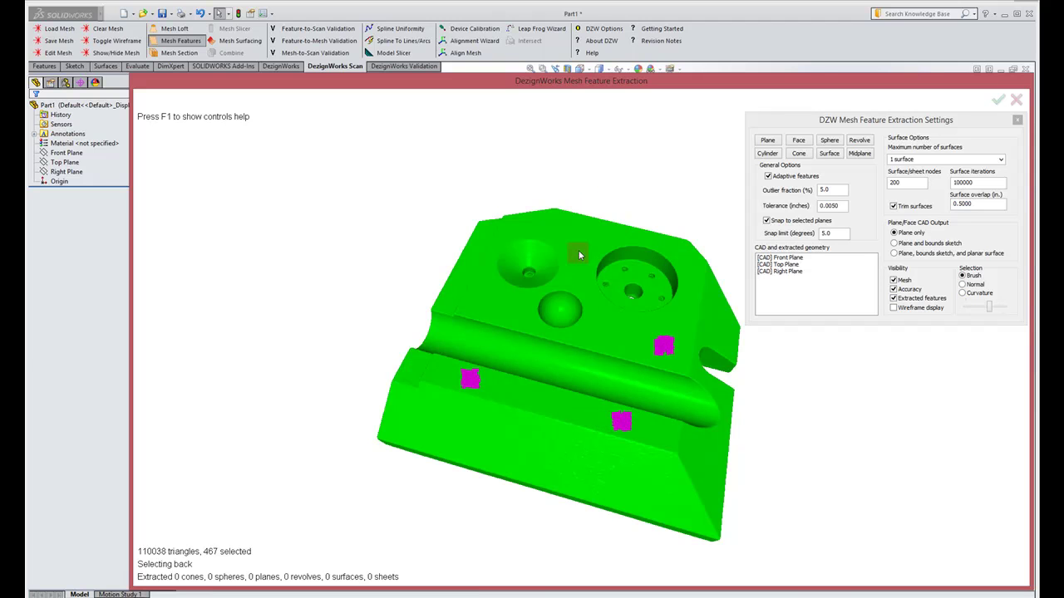
{"action": "left_click", "coordinate": [578, 269]}
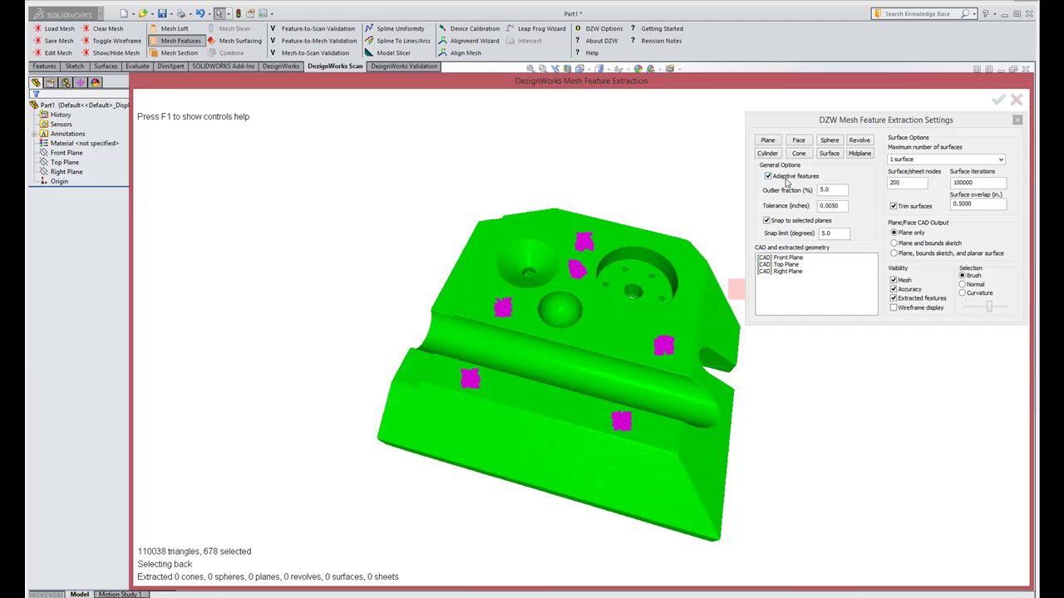
{"action": "left_click", "coordinate": [692, 267]}
{"action": "left_click", "coordinate": [598, 329]}
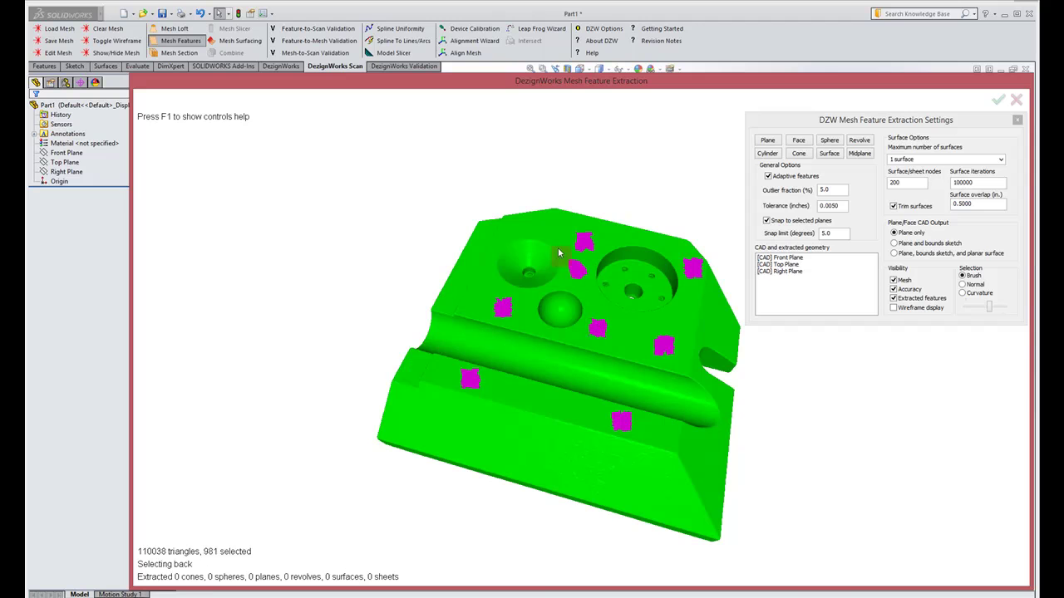
{"action": "left_click", "coordinate": [548, 226]}
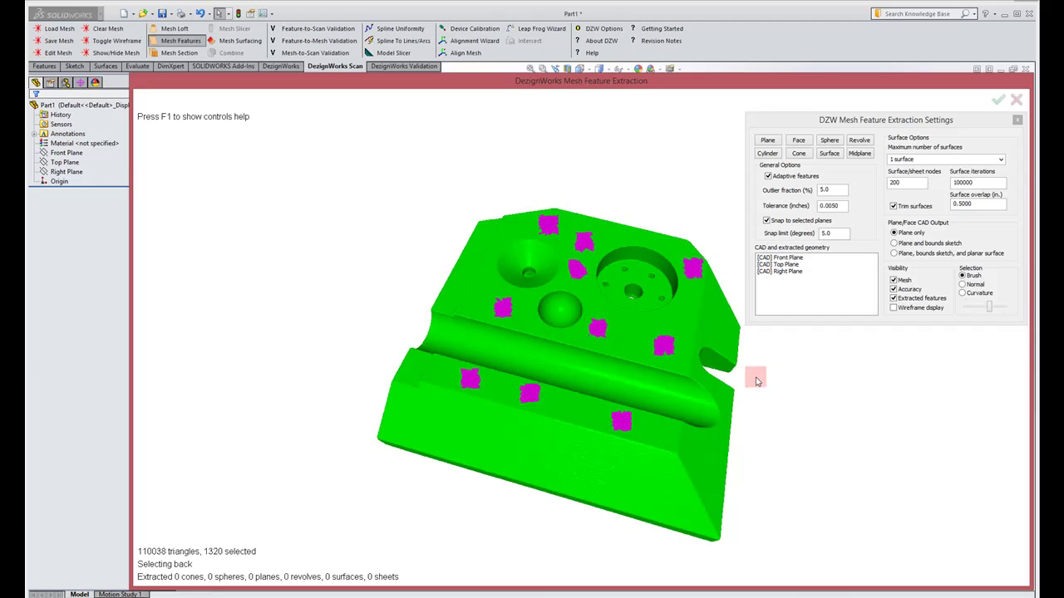
{"action": "left_click", "coordinate": [768, 141]}
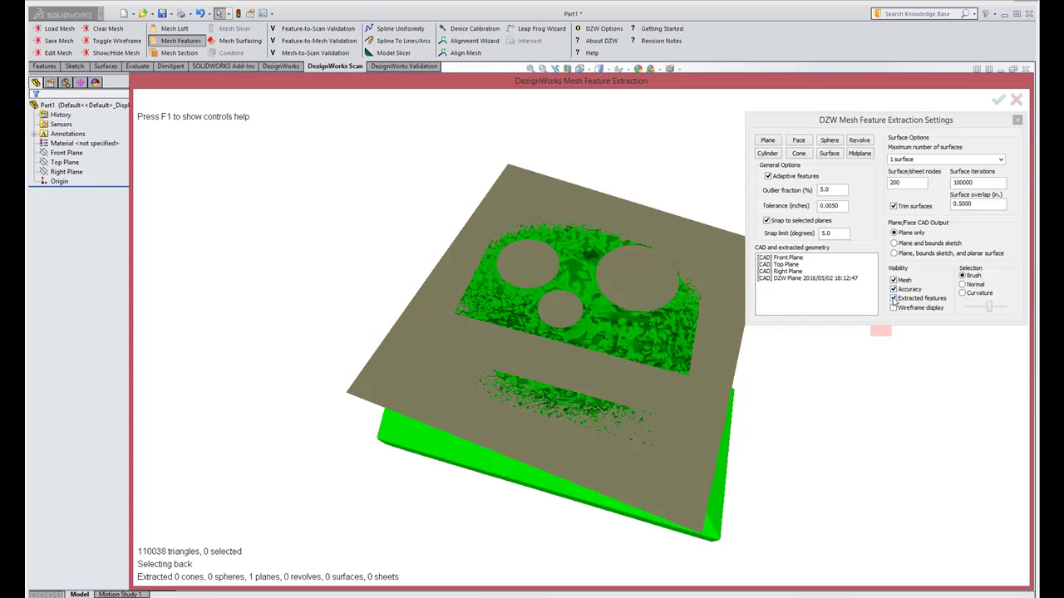
{"action": "left_click", "coordinate": [894, 297]}
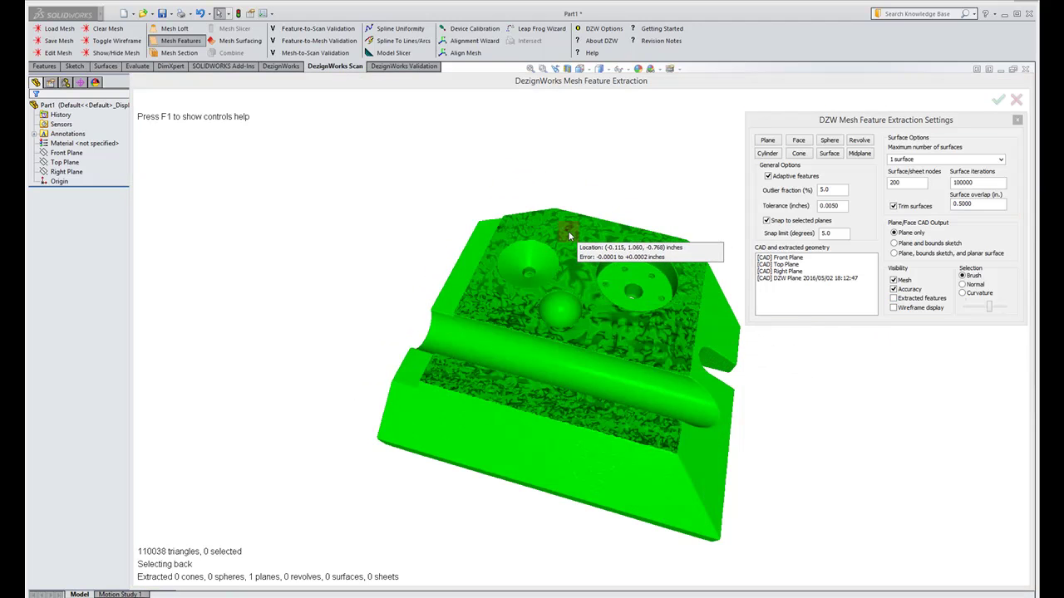
{"action": "middle_click_drag", "start_coordinate": [649, 178], "coordinate": [630, 205]}
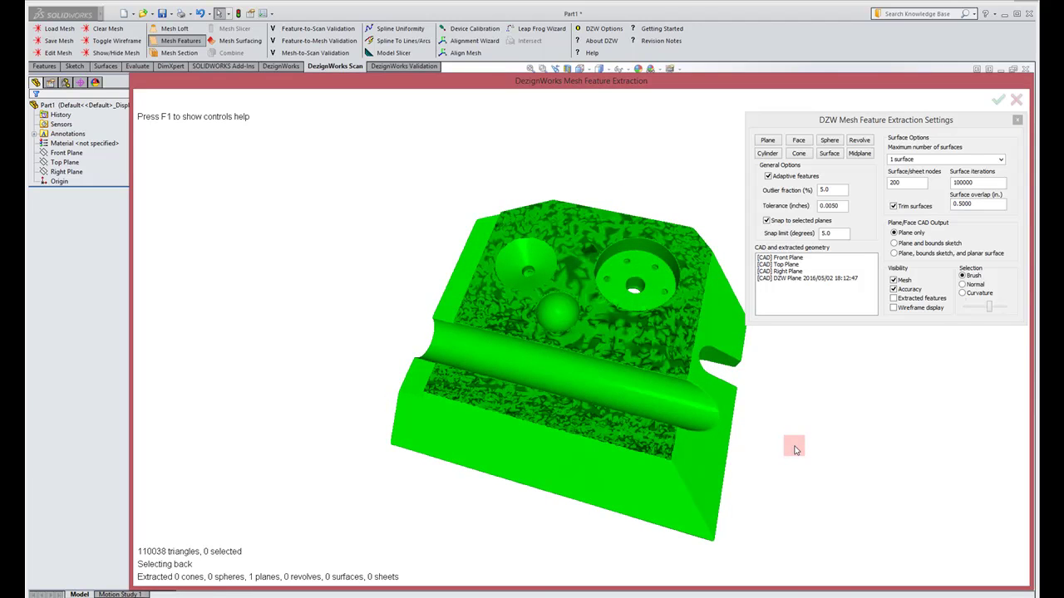
Switch to Normal selection, select the conical recess wall, and extract a cone snapped to the extracted top plane
{"action": "left_click", "coordinate": [962, 286]}
{"action": "mouse_move", "coordinate": [533, 252]}
{"action": "left_mouse_down"}
{"action": "mouse_move", "coordinate": [509, 266]}
{"action": "mouse_move", "coordinate": [512, 280]}
{"action": "mouse_move", "coordinate": [544, 275]}
{"action": "left_mouse_up"}
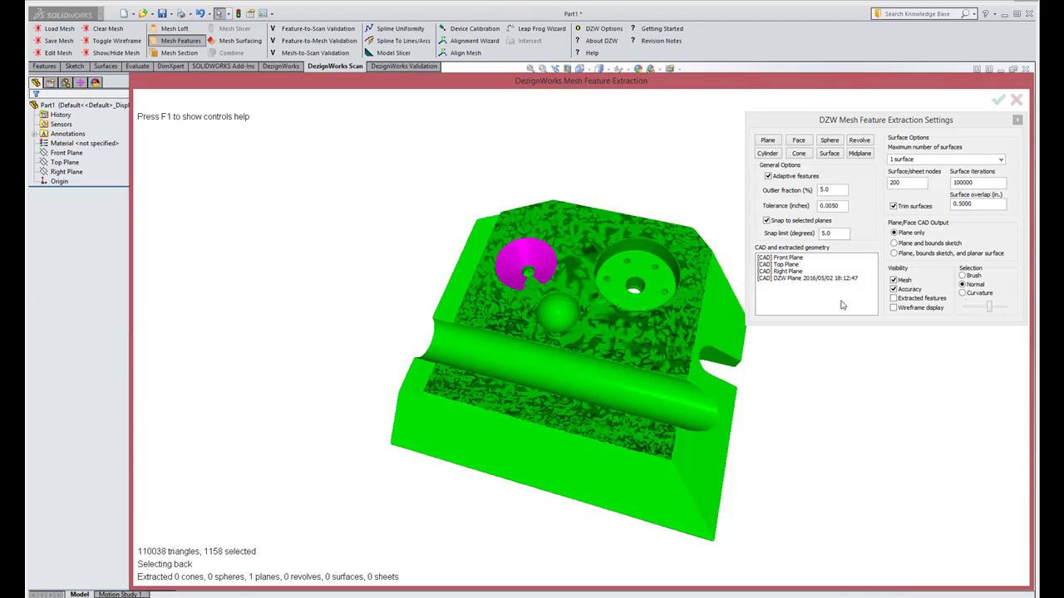
{"action": "left_click", "coordinate": [796, 279]}
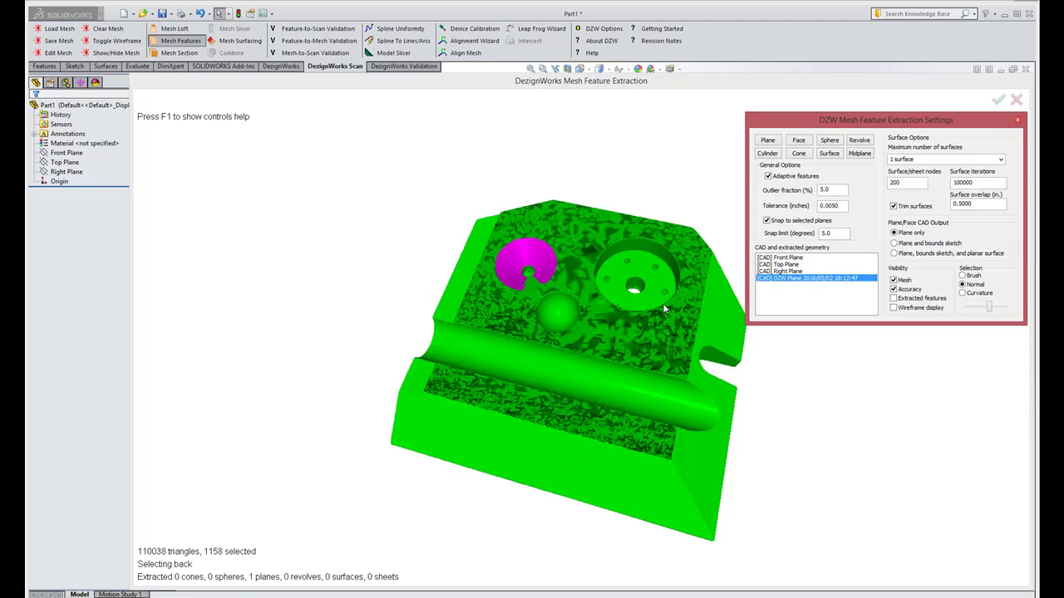
{"action": "mouse_move", "coordinate": [572, 248]}
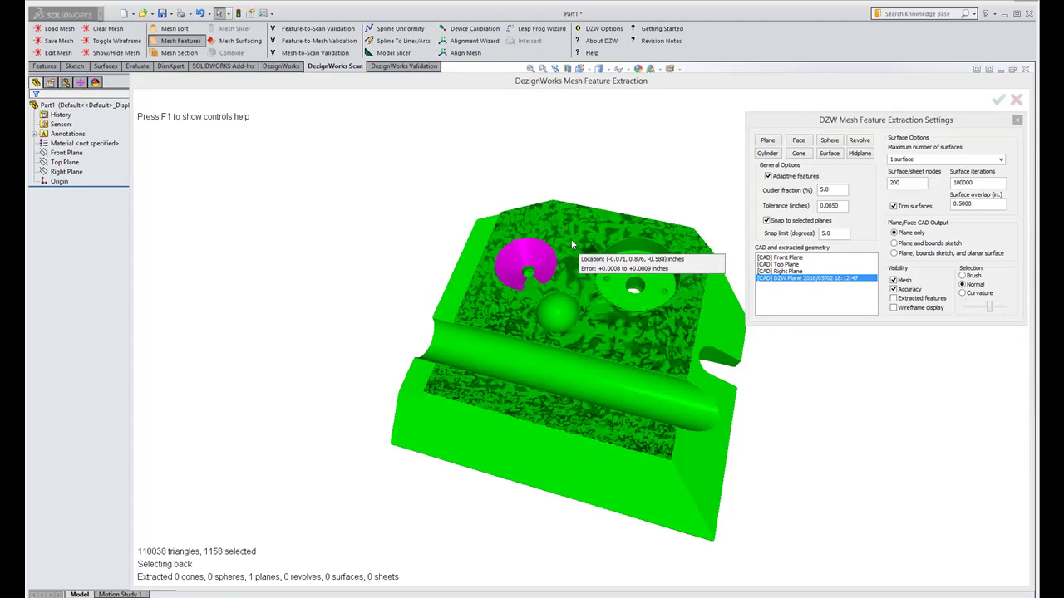
{"action": "left_click", "coordinate": [799, 155]}
{"action": "mouse_move", "coordinate": [534, 253]}
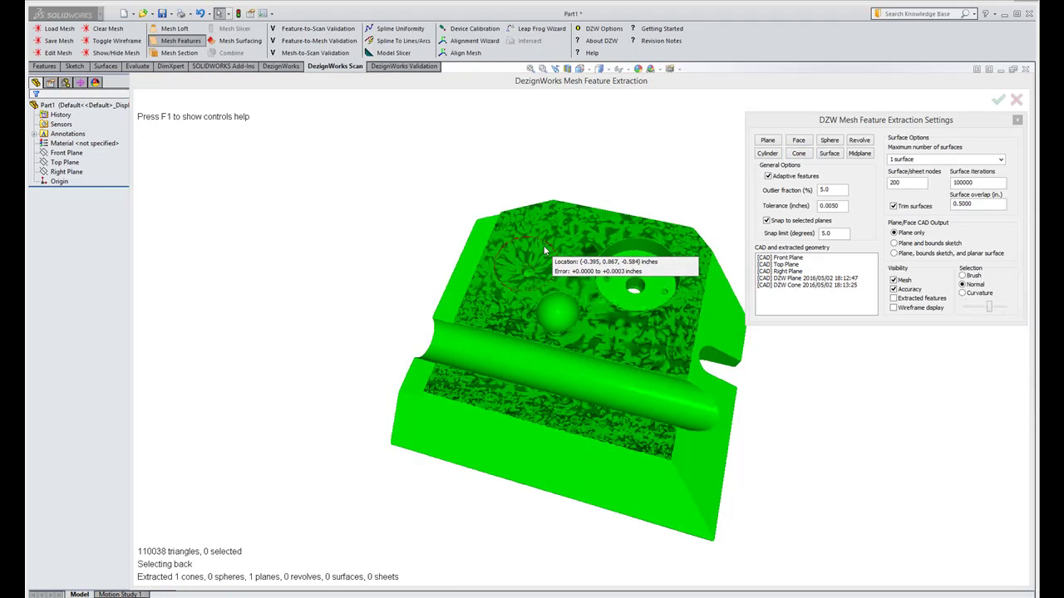
Select the side wall of the round pocket with the bolt holes and extract a cylinder snapped to the extracted top plane
{"action": "middle_click_drag", "start_coordinate": [420, 277], "coordinate": [394, 221]}
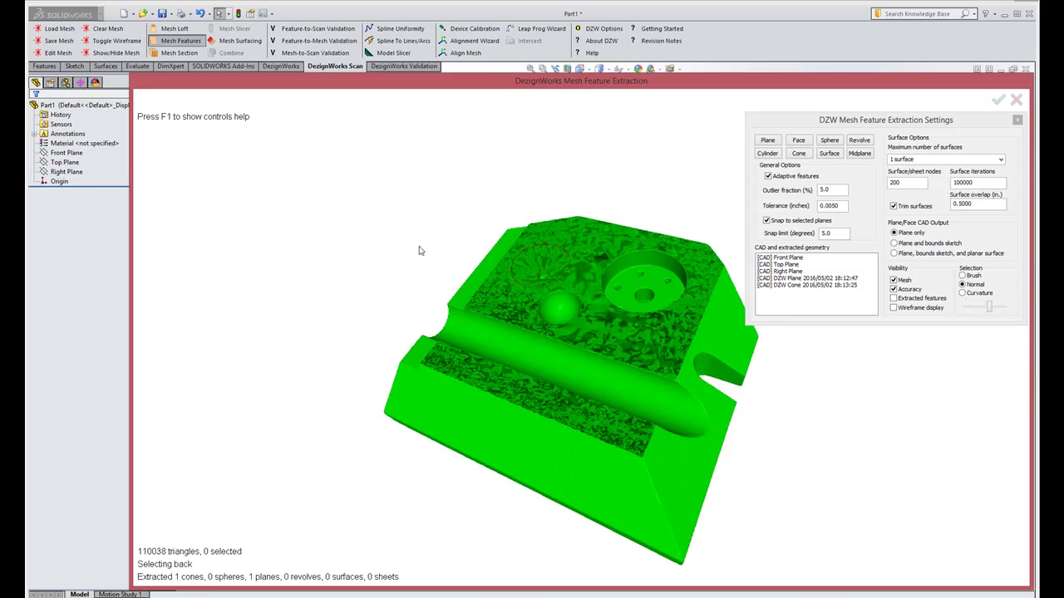
{"action": "middle_click_drag", "start_coordinate": [418, 251], "coordinate": [380, 238]}
{"action": "mouse_move", "coordinate": [625, 260]}
{"action": "left_click_drag", "start_coordinate": [634, 263], "coordinate": [670, 265]}
{"action": "middle_click_drag", "start_coordinate": [670, 265], "coordinate": [603, 379]}
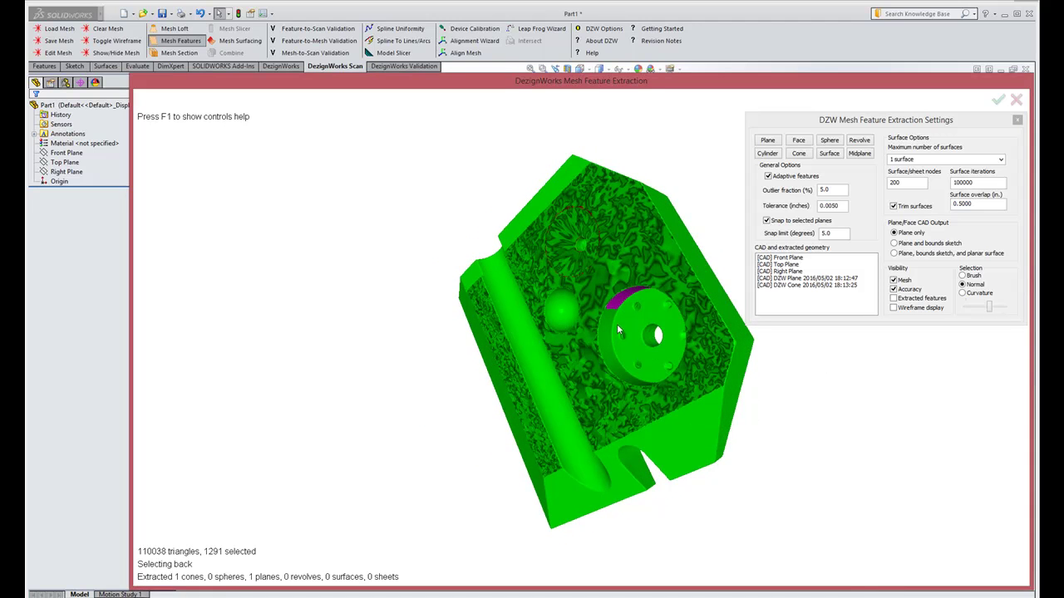
{"action": "mouse_move", "coordinate": [611, 317]}
{"action": "left_mouse_down"}
{"action": "mouse_move", "coordinate": [610, 357]}
{"action": "mouse_move", "coordinate": [633, 382]}
{"action": "left_mouse_up"}
{"action": "middle_click_drag", "start_coordinate": [733, 414], "coordinate": [823, 290]}
{"action": "left_click", "coordinate": [808, 279]}
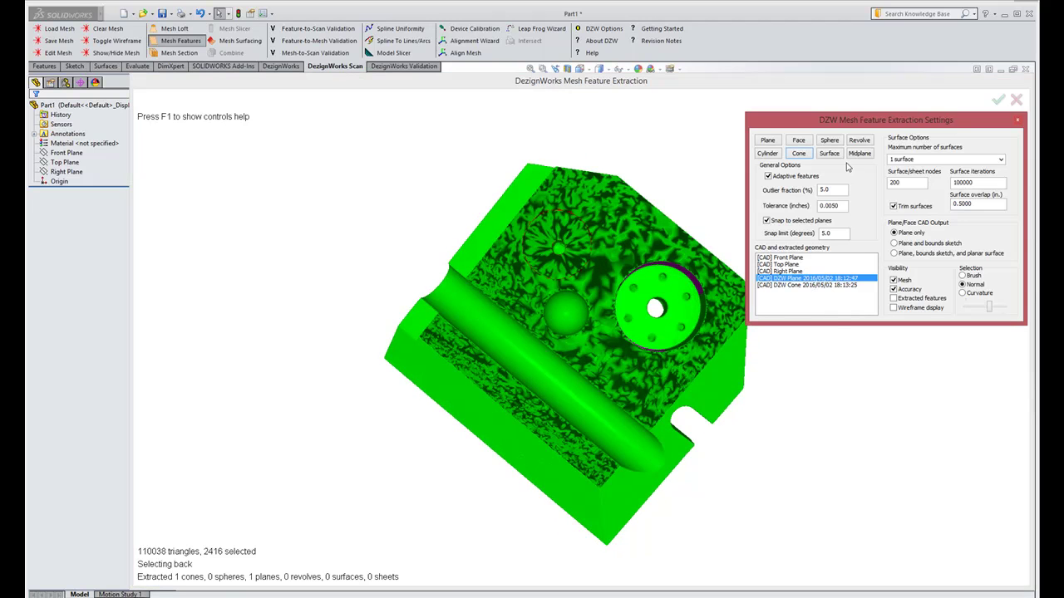
{"action": "left_click", "coordinate": [767, 154]}
{"action": "middle_click_drag", "start_coordinate": [692, 450], "coordinate": [647, 338]}
{"action": "left_click", "coordinate": [761, 450]}
{"action": "middle_click_drag", "start_coordinate": [761, 450], "coordinate": [727, 356]}
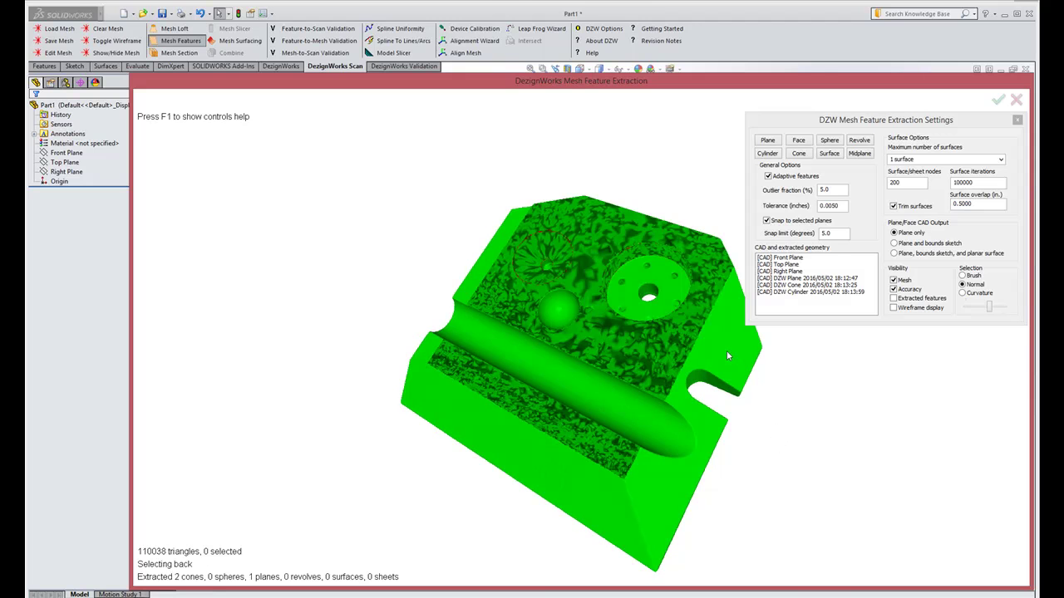
{"action": "middle_click_drag", "start_coordinate": [806, 459], "coordinate": [840, 437]}
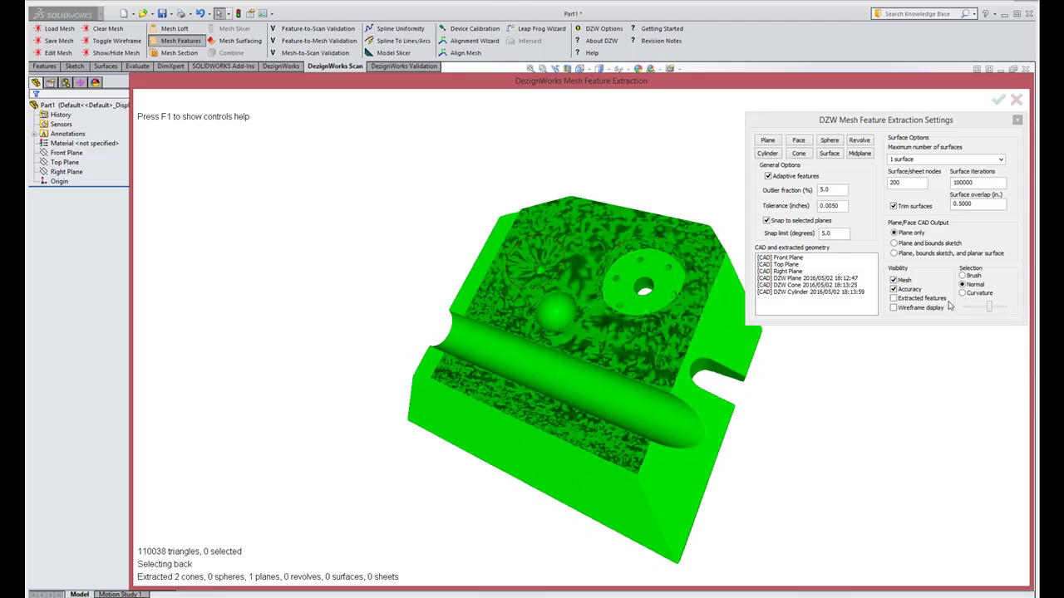
Select the long rounded groove with Normal selection and extract a cylinder from it
{"action": "left_click", "coordinate": [961, 276]}
{"action": "left_click", "coordinate": [962, 285]}
{"action": "mouse_move", "coordinate": [456, 336]}
{"action": "left_mouse_down"}
{"action": "mouse_move", "coordinate": [545, 374]}
{"action": "mouse_move", "coordinate": [550, 357]}
{"action": "mouse_move", "coordinate": [532, 382]}
{"action": "mouse_move", "coordinate": [552, 374]}
{"action": "left_mouse_up"}
{"action": "middle_click_drag", "start_coordinate": [555, 371], "coordinate": [566, 321]}
{"action": "left_click_drag", "start_coordinate": [566, 322], "coordinate": [525, 344]}
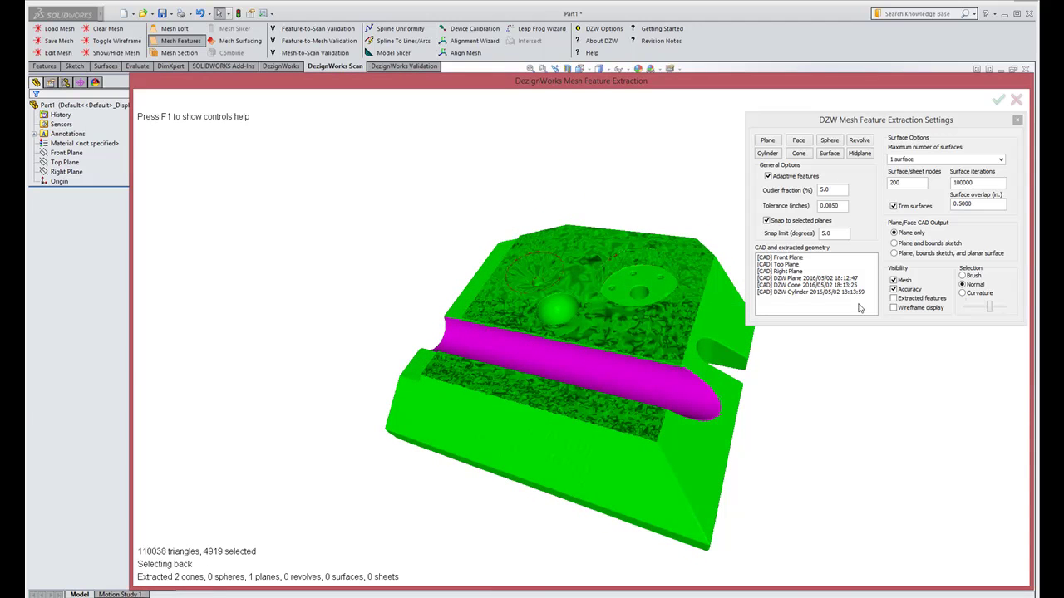
{"action": "left_click", "coordinate": [765, 156]}
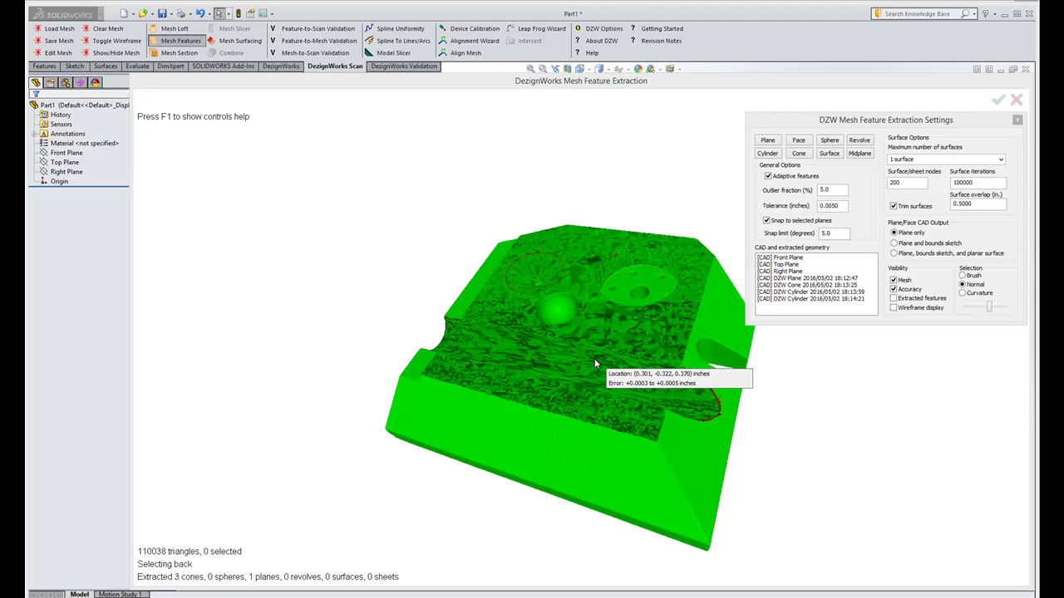
Extract a plane from the sloped end face beside the open slot
{"action": "middle_click_drag", "start_coordinate": [767, 468], "coordinate": [734, 468]}
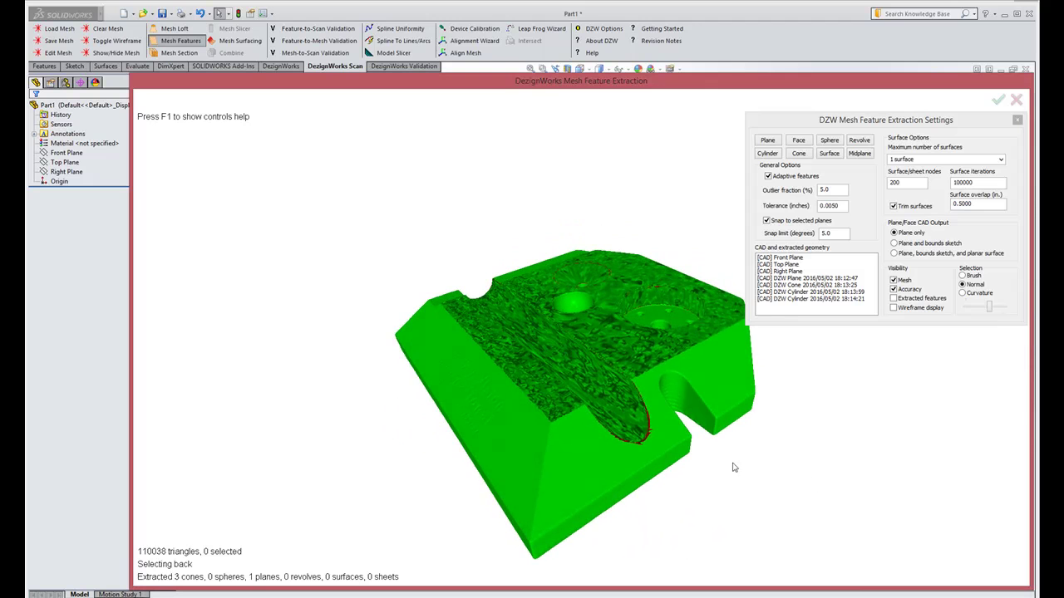
{"action": "left_click", "coordinate": [731, 362]}
{"action": "left_click", "coordinate": [767, 140]}
Extract a plane from the part's bottom face and output all extracted features to the CAD model
{"action": "middle_click_drag", "start_coordinate": [848, 526], "coordinate": [553, 253]}
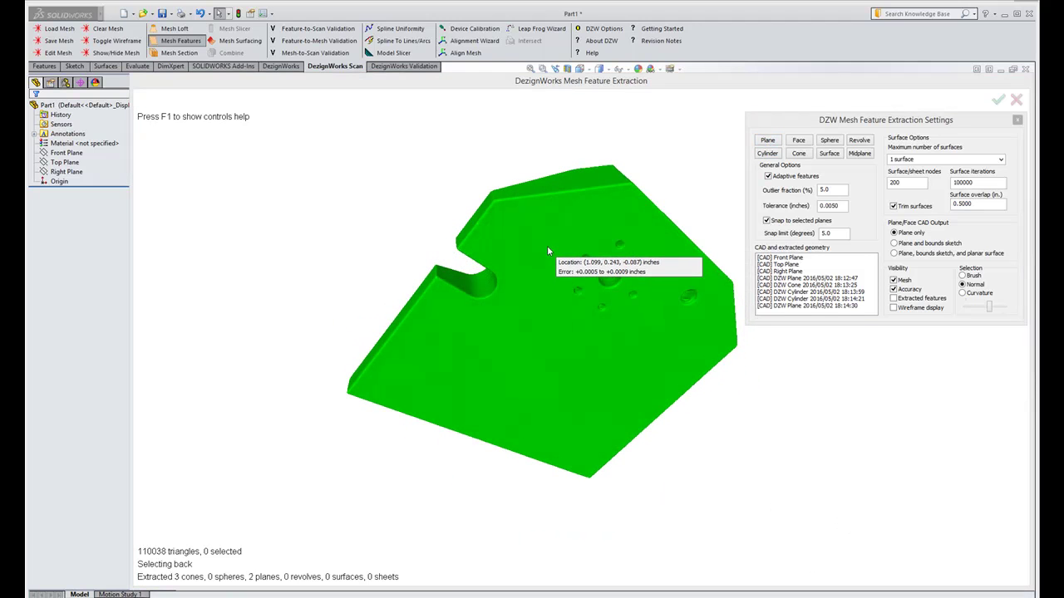
{"action": "left_click", "coordinate": [547, 245]}
{"action": "left_click", "coordinate": [765, 140]}
{"action": "middle_click_drag", "start_coordinate": [388, 284], "coordinate": [621, 379]}
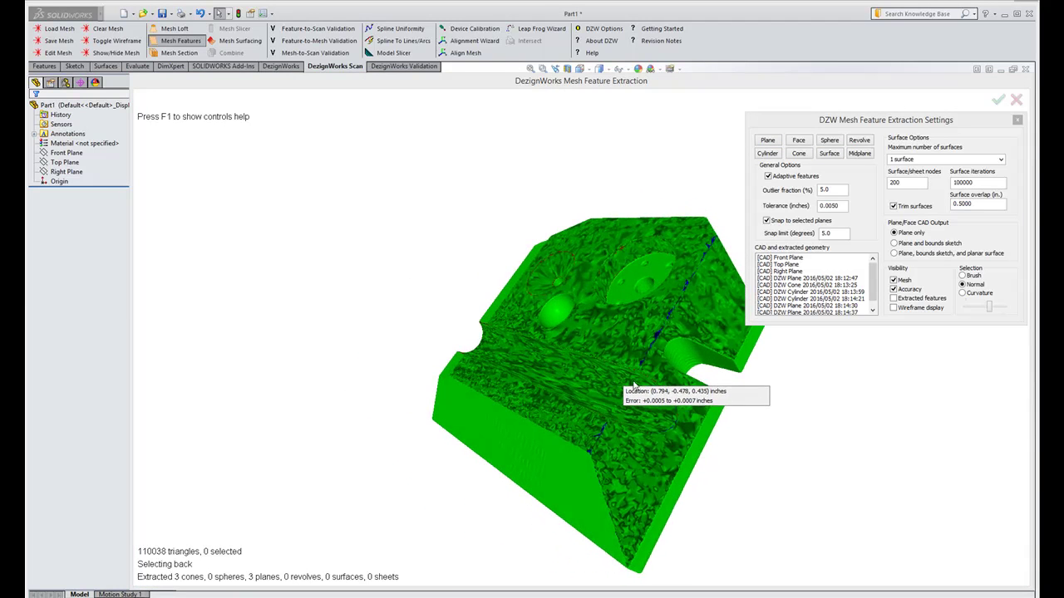
{"action": "left_click", "coordinate": [999, 103]}
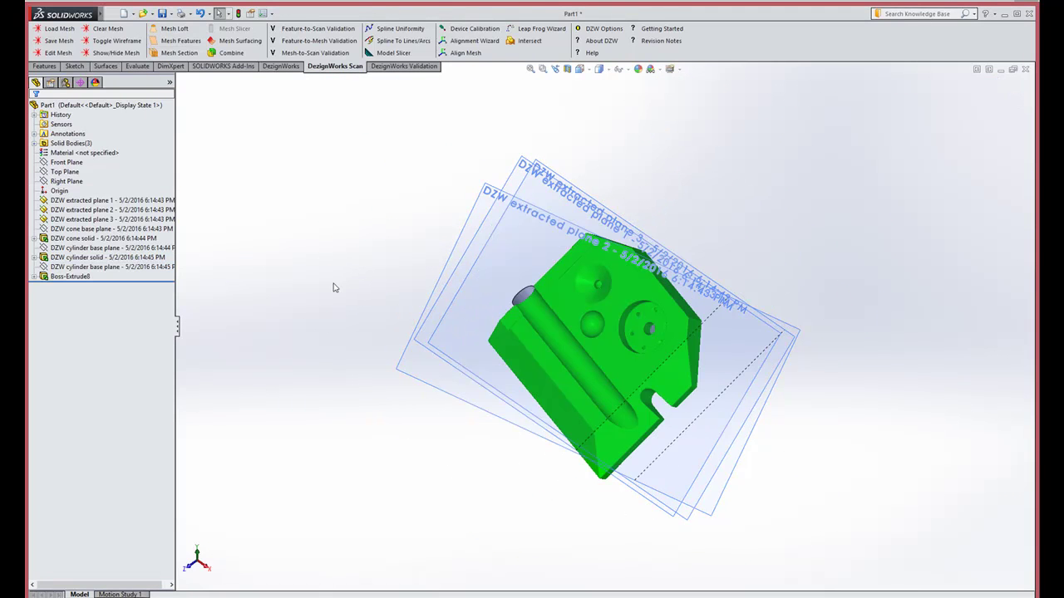
Create a reference plane offset slightly upward from the extracted bottom plane so that it cuts through the part's base
{"action": "left_click_drag", "start_coordinate": [174, 297], "coordinate": [209, 294]}
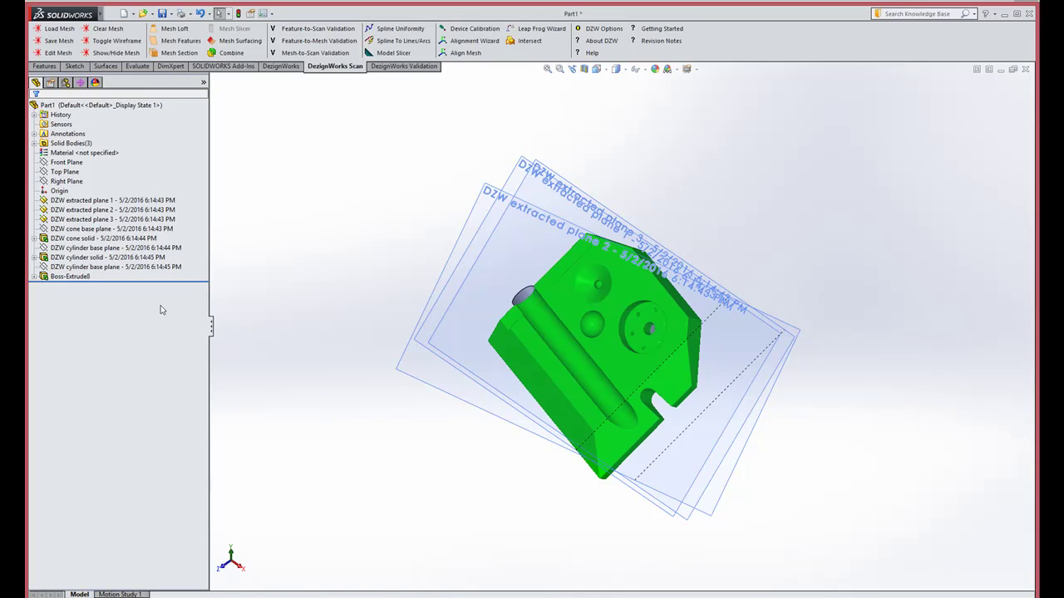
{"action": "left_click", "coordinate": [91, 248]}
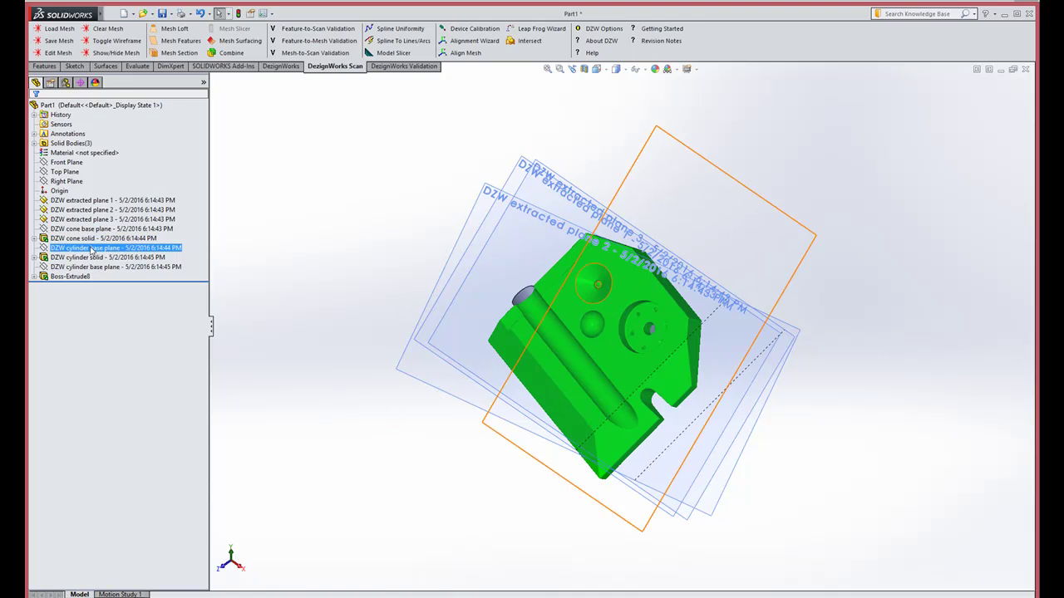
{"action": "middle_click_drag", "start_coordinate": [341, 481], "coordinate": [410, 253]}
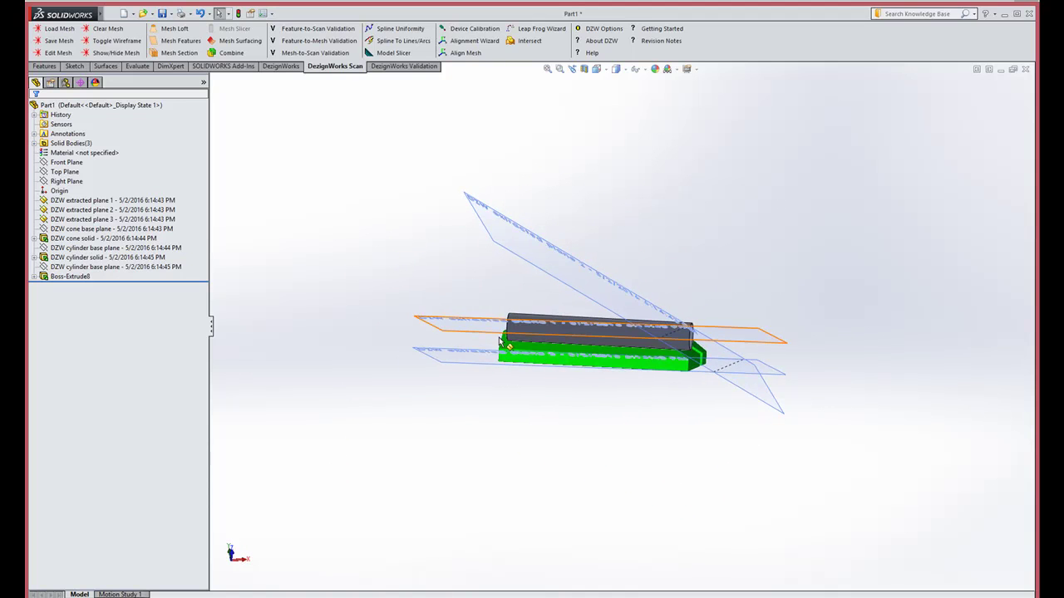
{"action": "scroll", "coordinate": [568, 404], "scroll_direction": "down", "scroll_amount": 1}
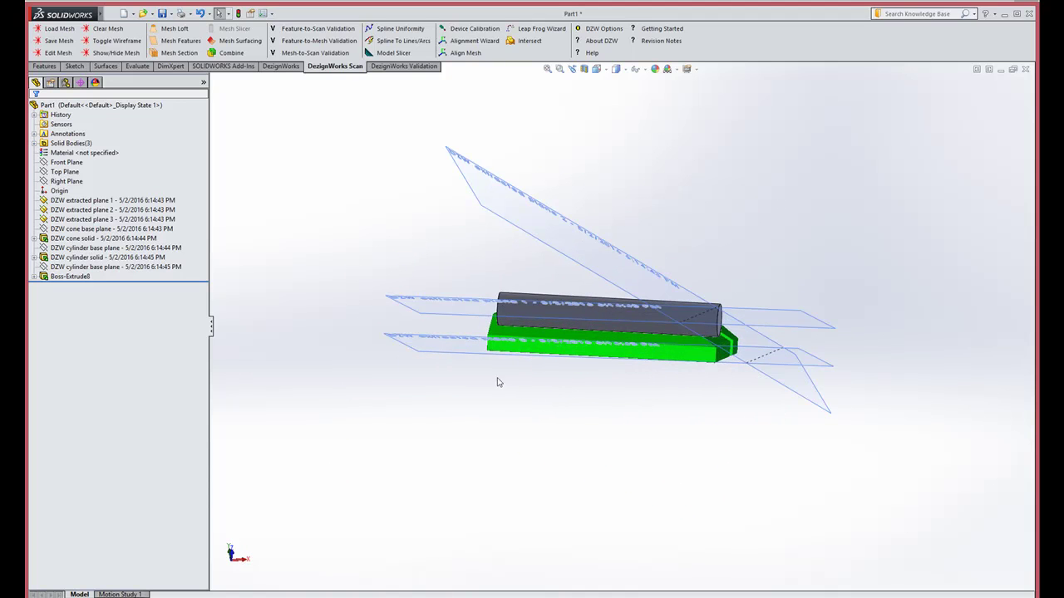
{"action": "mouse_move", "coordinate": [476, 363]}
{"action": "left_mouse_down", "text": "ctrl"}
{"action": "mouse_move", "coordinate": [488, 356]}
{"action": "mouse_move", "coordinate": [476, 384]}
{"action": "left_mouse_up", "text": "ctrl"}
{"action": "left_click", "coordinate": [35, 111]}
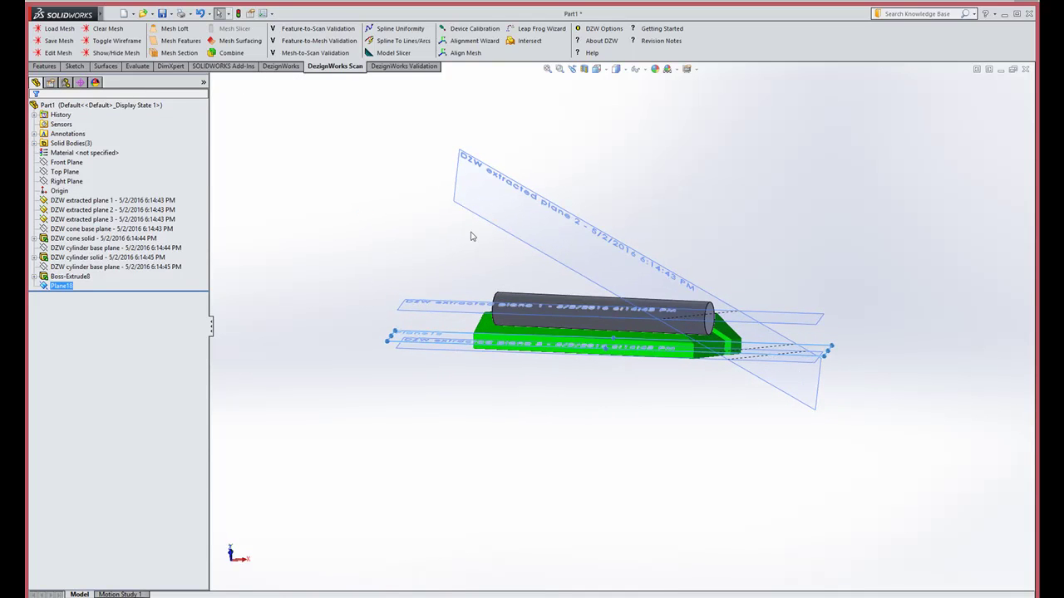
Hide the three DZW extracted planes, leaving only the new offset plane shown
{"action": "left_click", "coordinate": [487, 223]}
{"action": "left_click", "coordinate": [445, 314], "text": "ctrl"}
{"action": "left_click", "coordinate": [437, 354], "text": "ctrl"}
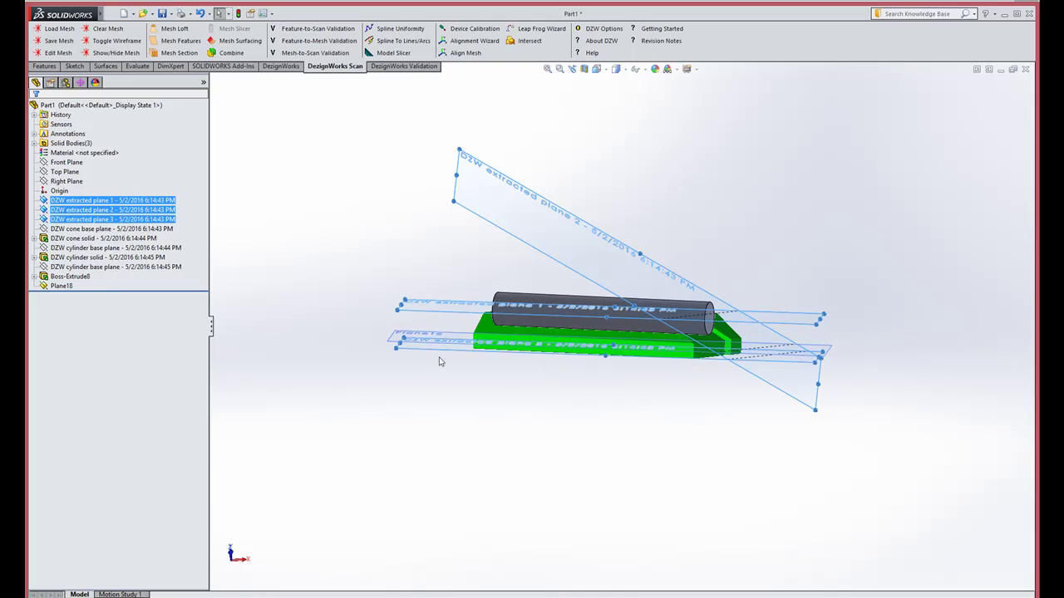
{"action": "right_click", "coordinate": [142, 217]}
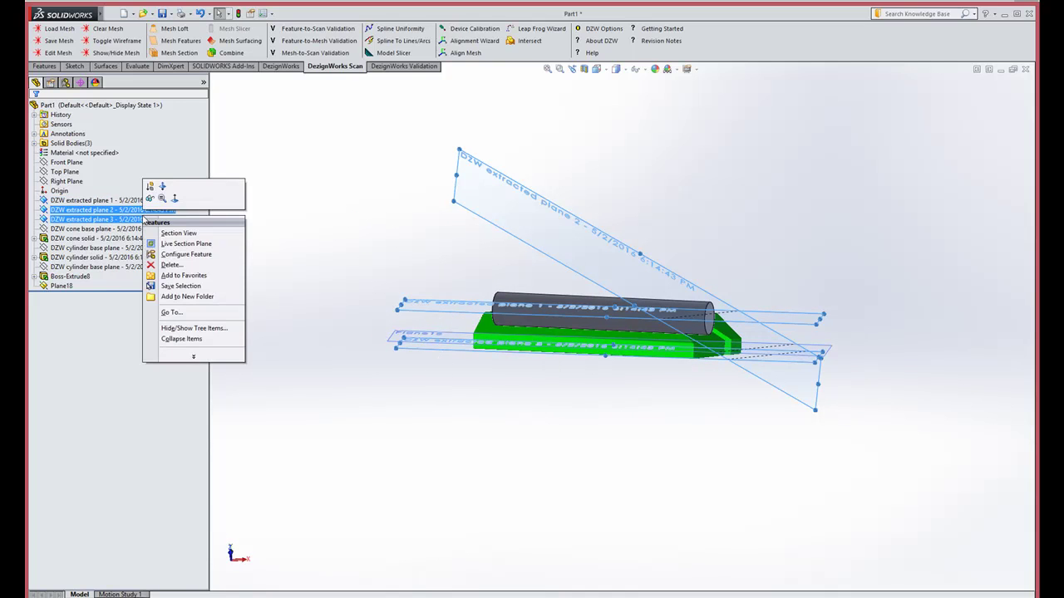
{"action": "left_click", "coordinate": [152, 201]}
{"action": "middle_click_drag", "start_coordinate": [368, 230], "coordinate": [349, 269]}
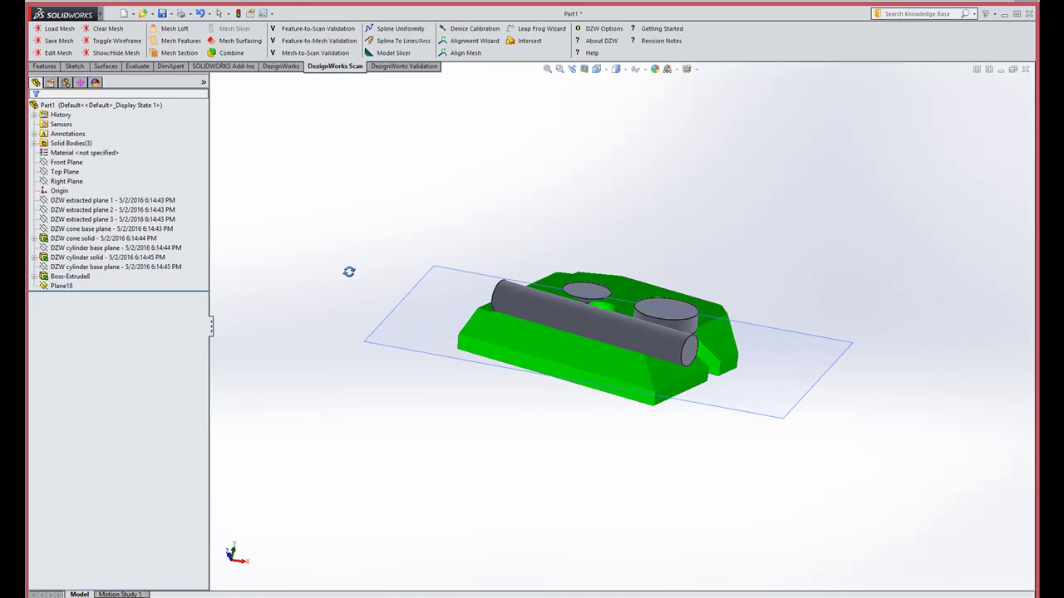
{"action": "left_click", "coordinate": [149, 248]}
{"action": "left_click", "coordinate": [358, 433]}
{"action": "middle_click_drag", "start_coordinate": [358, 432], "coordinate": [382, 392]}
{"action": "key", "text": "Escape"}
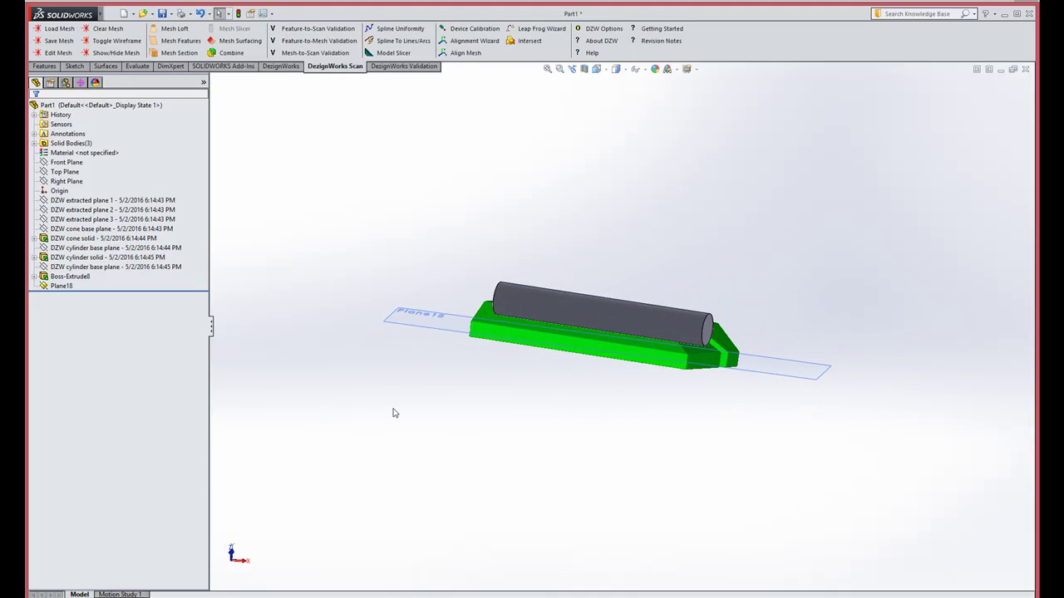
{"action": "middle_click_drag", "start_coordinate": [803, 313], "coordinate": [781, 354]}
{"action": "key", "text": "Escape"}
Create a Mesh Section on Plane18, outputting fixed lines and arcs as a sketch
{"action": "left_click", "coordinate": [178, 53]}
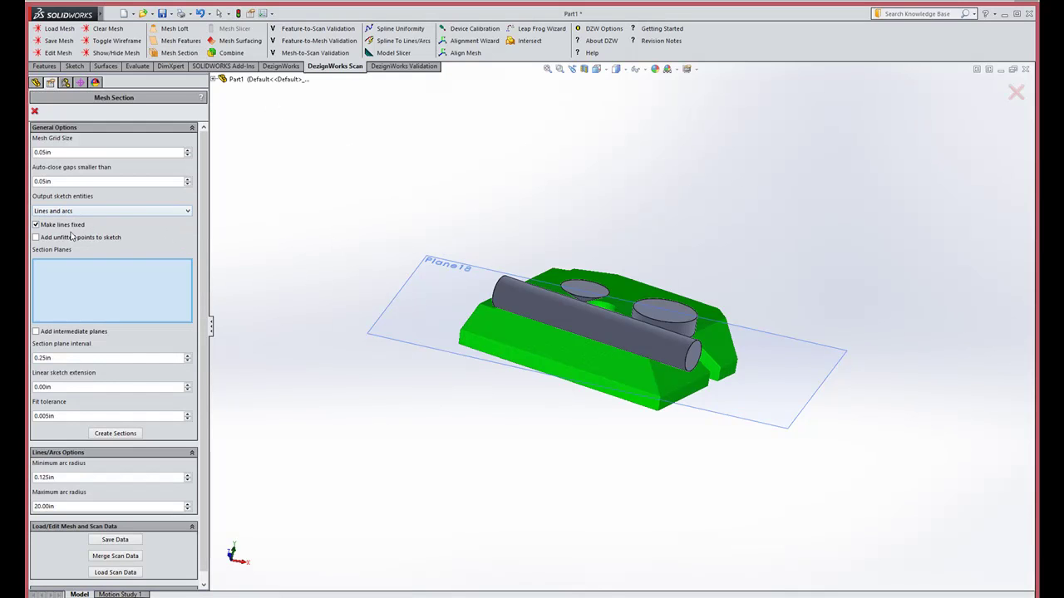
{"action": "left_click", "coordinate": [186, 213]}
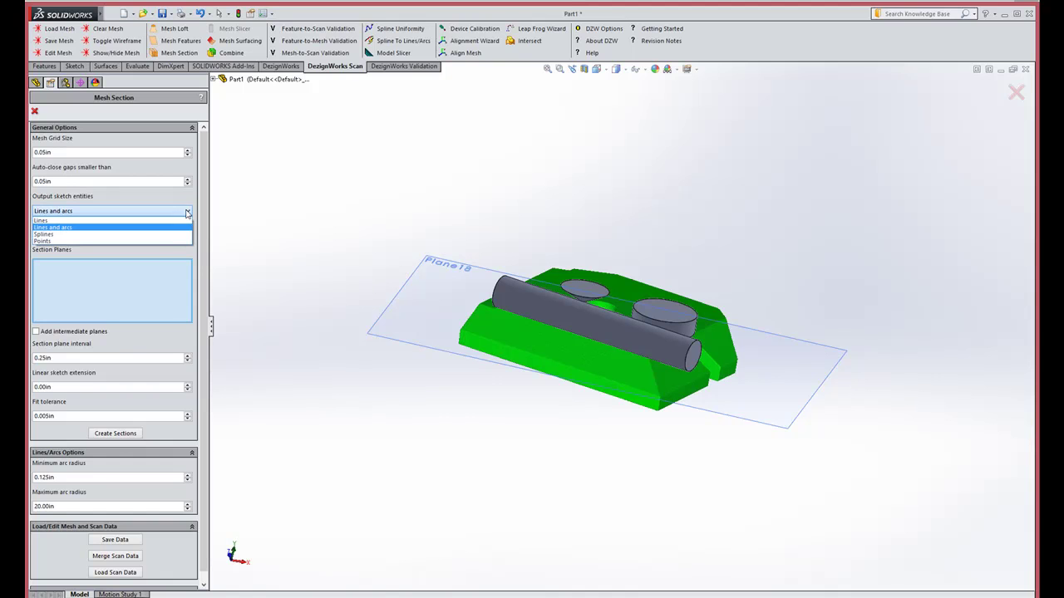
{"action": "left_click", "coordinate": [172, 230]}
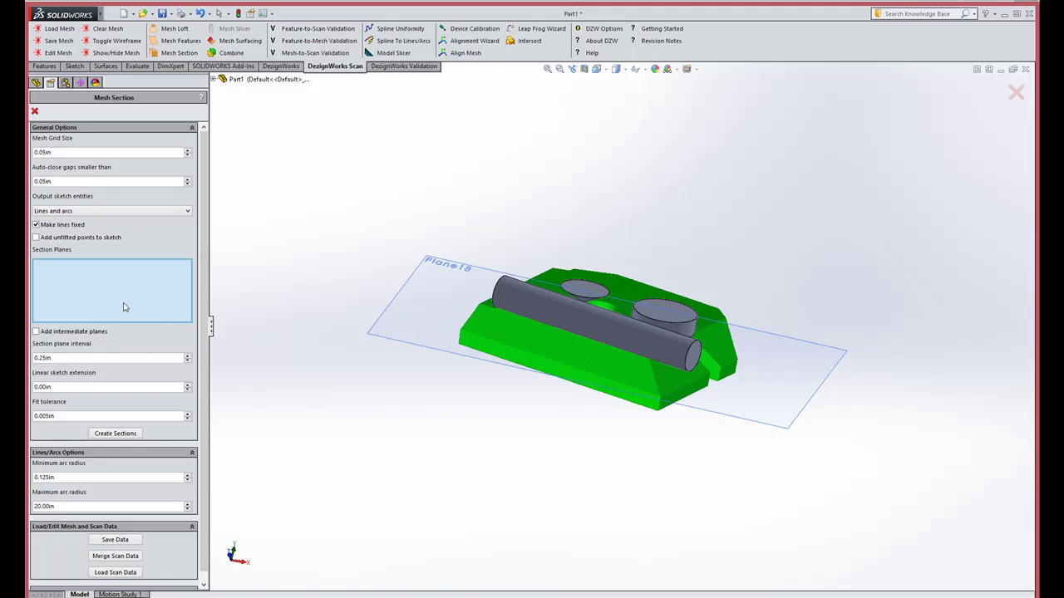
{"action": "left_click", "coordinate": [416, 348]}
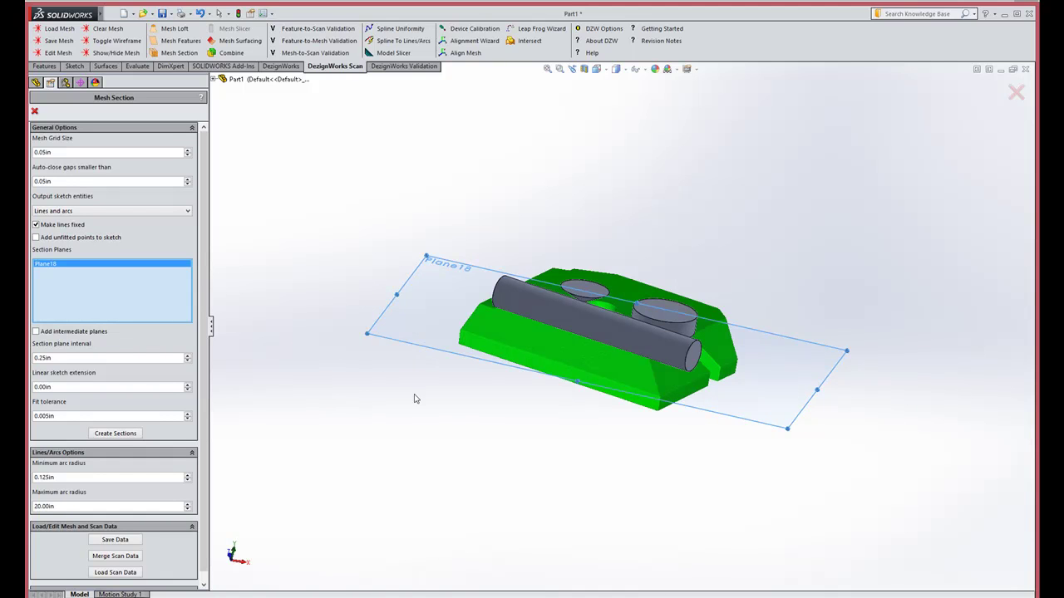
{"action": "left_click", "coordinate": [115, 434]}
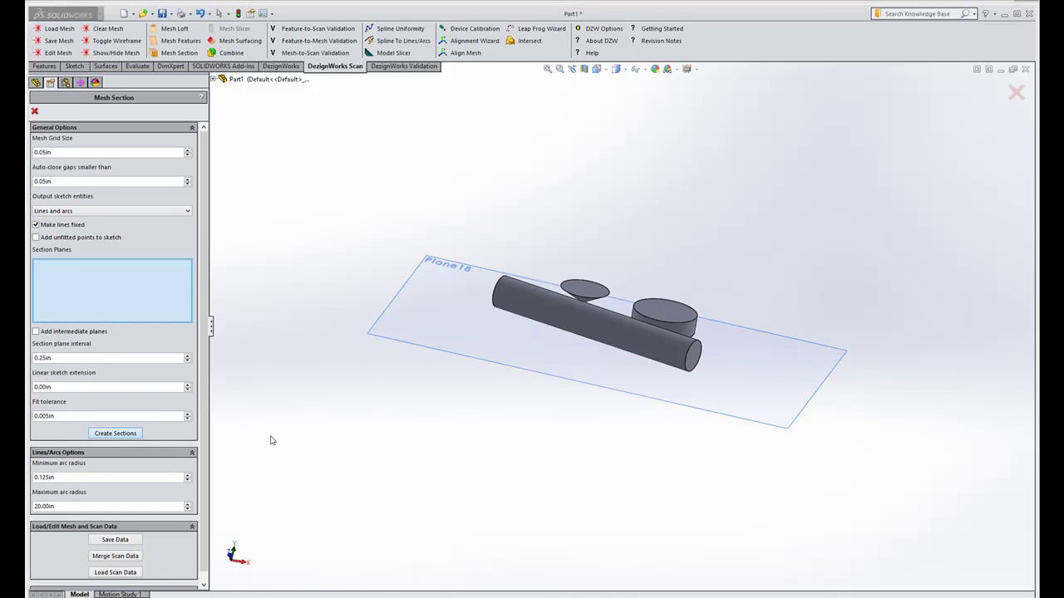
{"action": "middle_click_drag", "start_coordinate": [408, 438], "coordinate": [397, 462]}
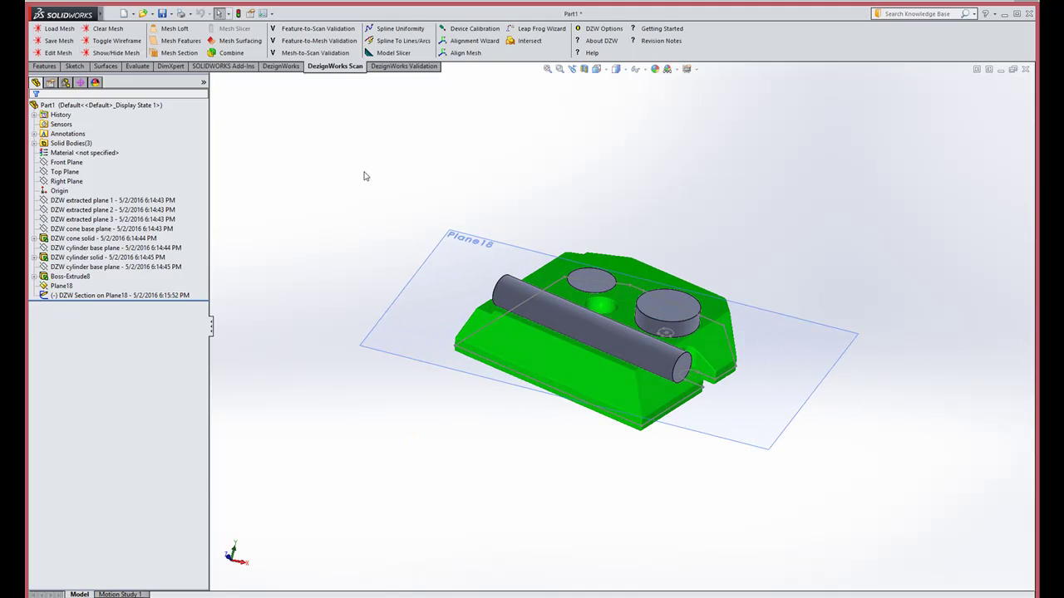
Hide Plane18 so that only the section sketch and extracted solids remain in view
{"action": "mouse_move", "coordinate": [533, 214]}
{"action": "middle_mouse_down"}
{"action": "mouse_move", "coordinate": [548, 235]}
{"action": "mouse_move", "coordinate": [574, 90]}
{"action": "mouse_move", "coordinate": [592, 158]}
{"action": "middle_mouse_up"}
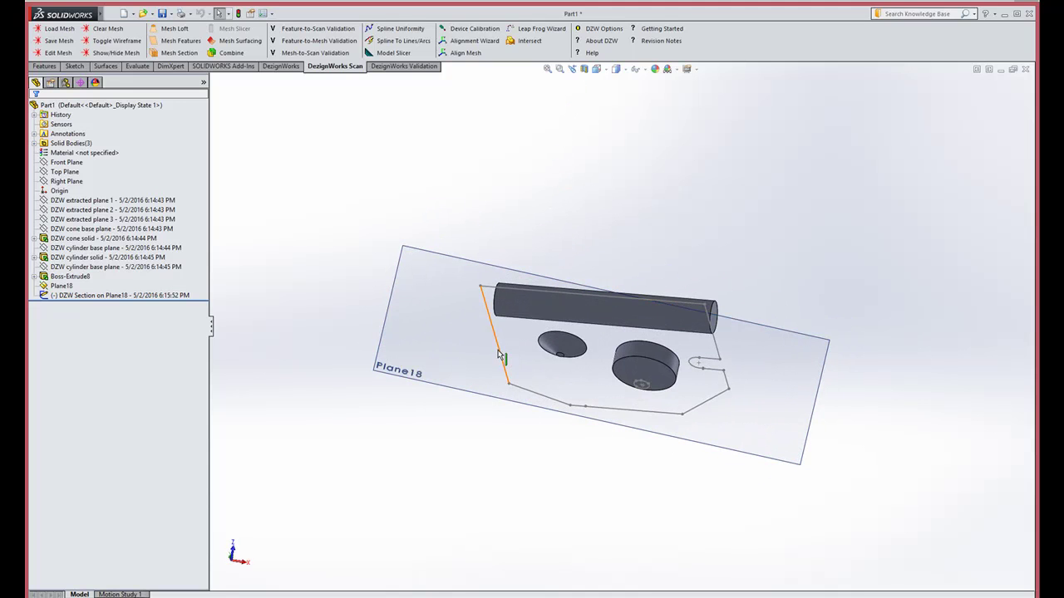
{"action": "middle_click_drag", "start_coordinate": [524, 241], "coordinate": [448, 310]}
{"action": "left_click", "coordinate": [448, 310]}
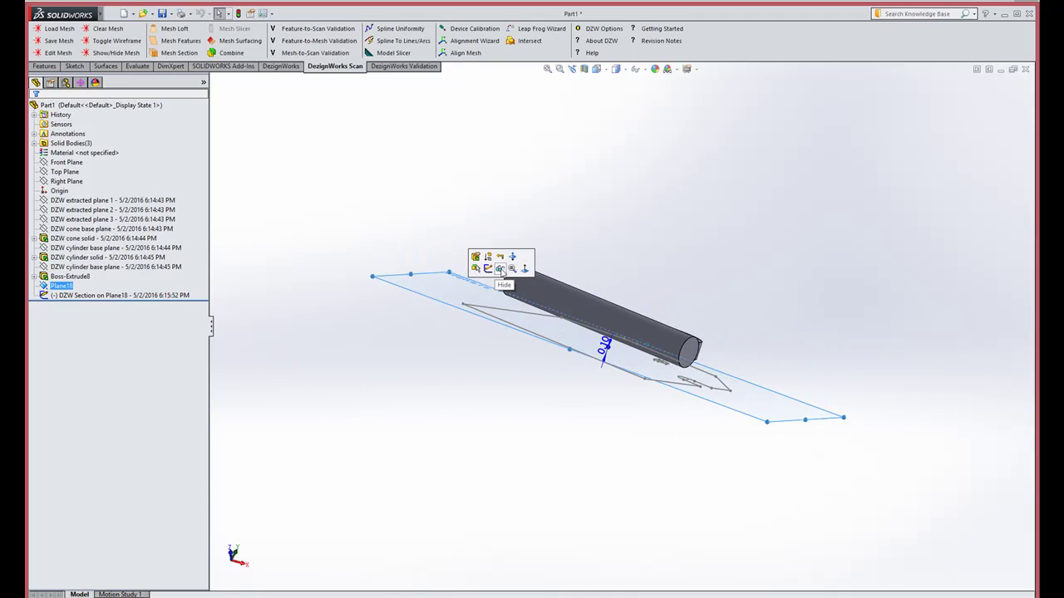
{"action": "left_click", "coordinate": [503, 271]}
{"action": "scroll", "coordinate": [598, 369], "scroll_direction": "down", "scroll_amount": 2}
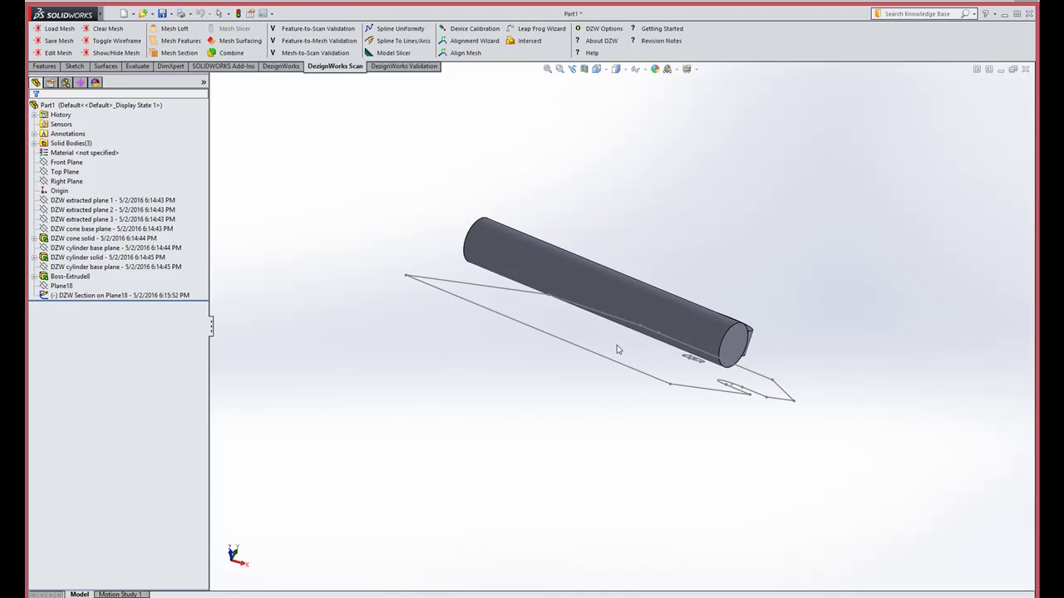
Open the section sketch for editing and delete the small circle within the short, wide cylinder's footprint
{"action": "left_click", "coordinate": [613, 366]}
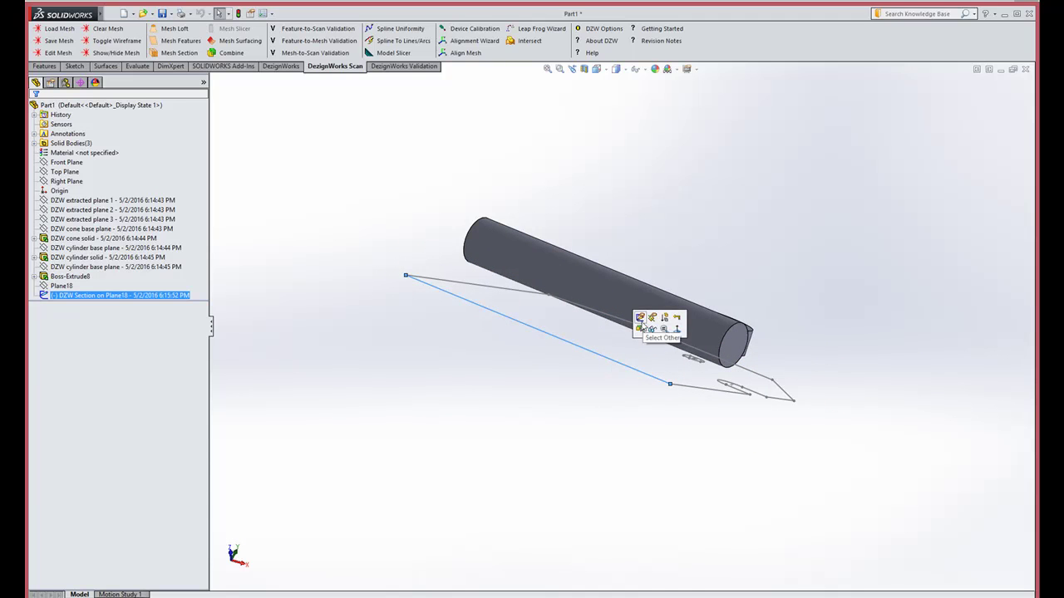
{"action": "left_click", "coordinate": [641, 321]}
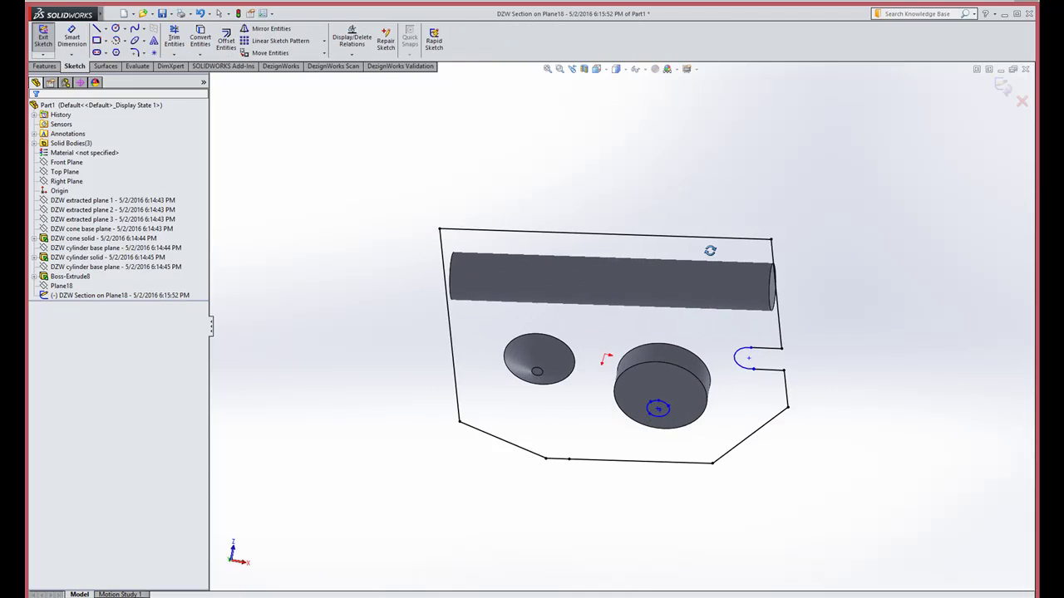
{"action": "left_click", "coordinate": [652, 427]}
{"action": "left_click", "coordinate": [655, 411]}
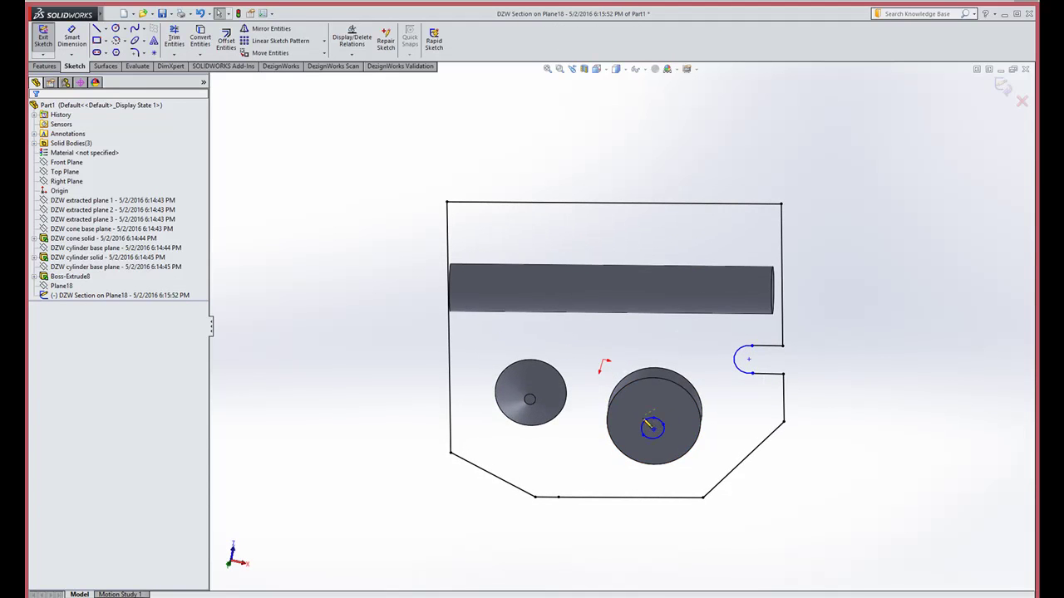
{"action": "left_click_drag", "start_coordinate": [674, 431], "coordinate": [673, 429]}
{"action": "key", "text": "Escape"}
Make the slot's end arc tangent to the slot side line nearest the long cylinder
{"action": "mouse_move", "coordinate": [565, 123]}
{"action": "middle_mouse_down"}
{"action": "mouse_move", "coordinate": [527, 285]}
{"action": "mouse_move", "coordinate": [561, 255]}
{"action": "mouse_move", "coordinate": [619, 245]}
{"action": "mouse_move", "coordinate": [730, 376]}
{"action": "mouse_move", "coordinate": [650, 377]}
{"action": "mouse_move", "coordinate": [631, 330]}
{"action": "middle_mouse_up"}
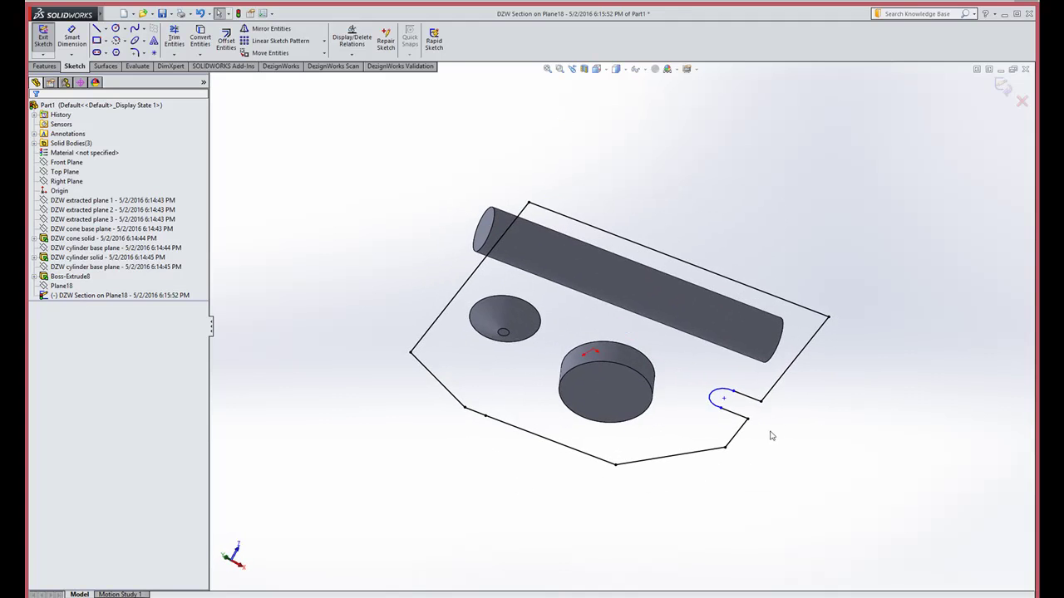
{"action": "scroll", "coordinate": [740, 420], "scroll_direction": "down", "scroll_amount": 3}
{"action": "scroll", "coordinate": [729, 413], "scroll_direction": "down", "scroll_amount": 4}
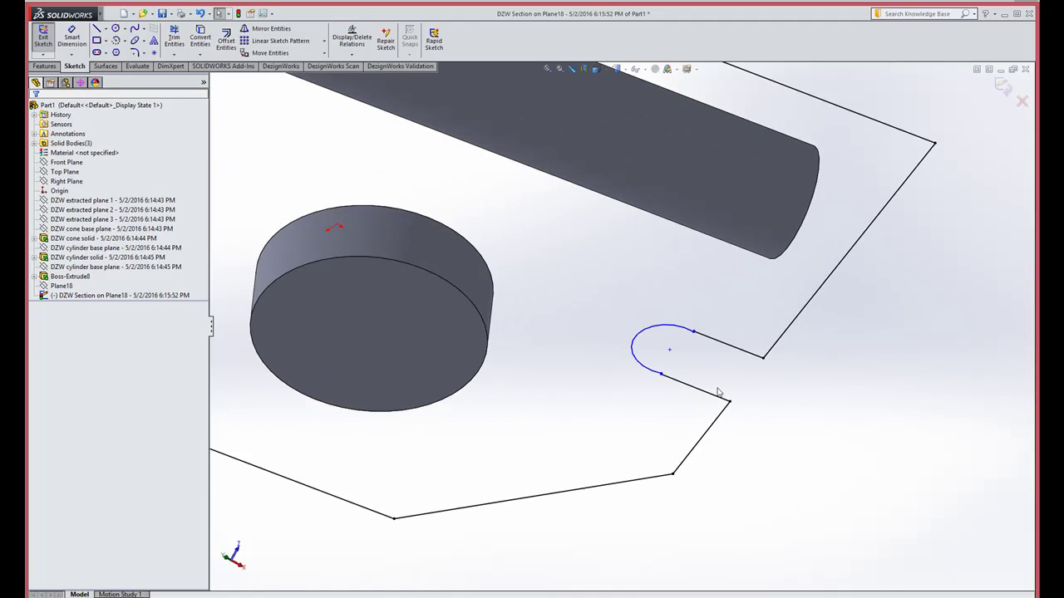
{"action": "mouse_move", "coordinate": [717, 392]}
{"action": "middle_mouse_down"}
{"action": "mouse_move", "coordinate": [701, 360]}
{"action": "mouse_move", "coordinate": [822, 385]}
{"action": "mouse_move", "coordinate": [814, 350]}
{"action": "mouse_move", "coordinate": [786, 352]}
{"action": "mouse_move", "coordinate": [782, 360]}
{"action": "mouse_move", "coordinate": [841, 368]}
{"action": "middle_mouse_up"}
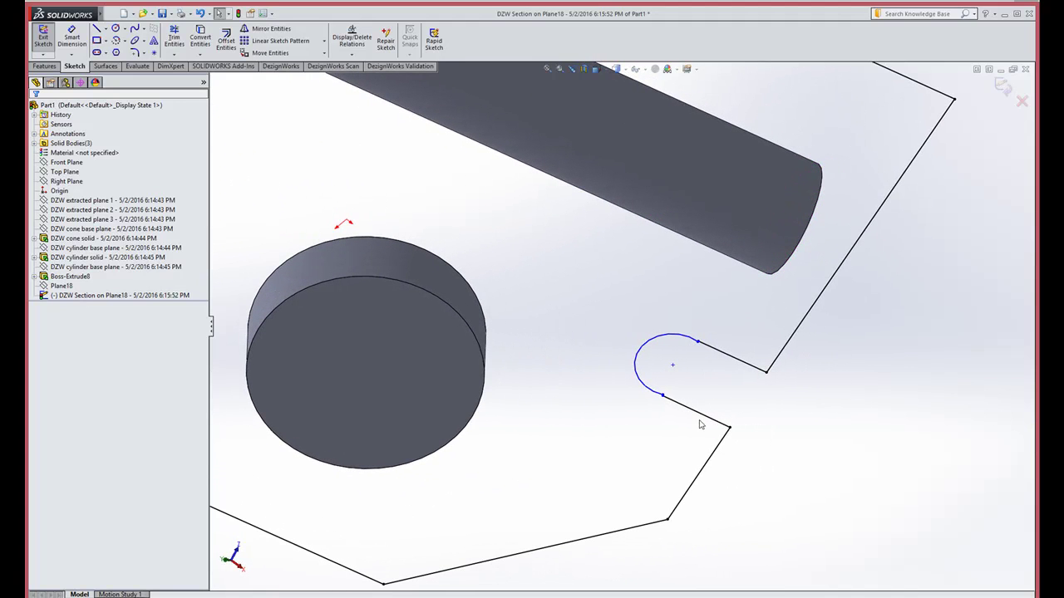
{"action": "left_click", "coordinate": [724, 359]}
{"action": "left_click", "coordinate": [674, 341], "text": "ctrl"}
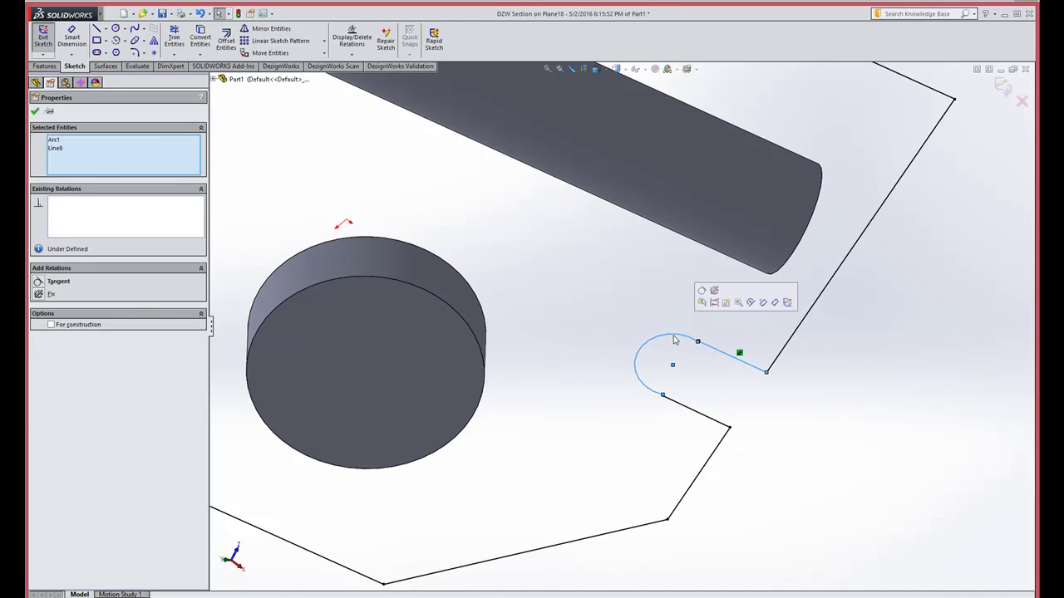
{"action": "left_click", "coordinate": [38, 283]}
{"action": "left_click", "coordinate": [560, 516]}
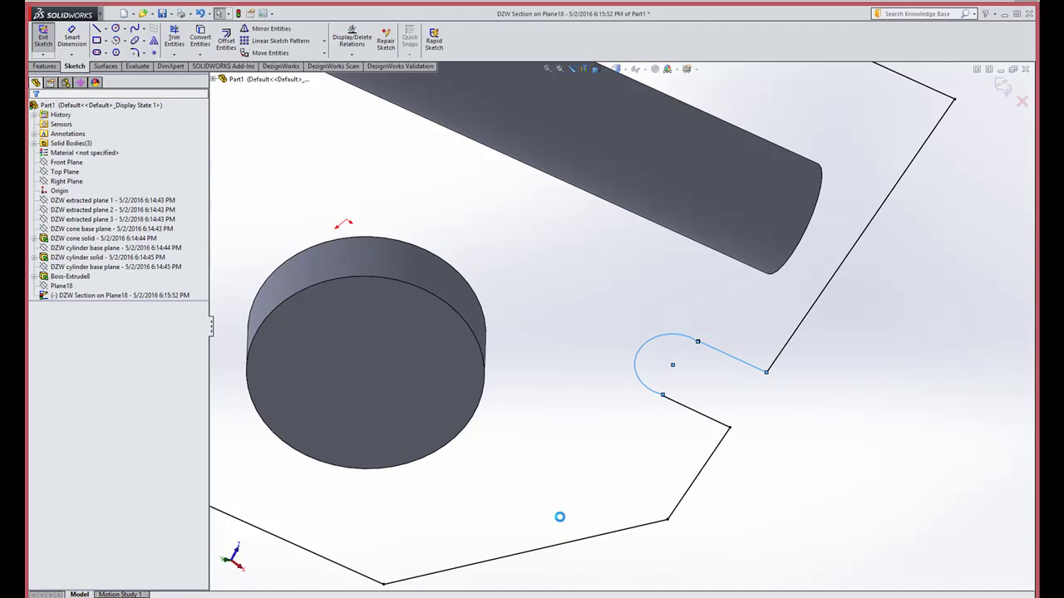
Make the slot's end arc tangent to the opposite side line of the slot
{"action": "left_click", "coordinate": [693, 410]}
{"action": "left_click", "coordinate": [643, 389], "text": "ctrl"}
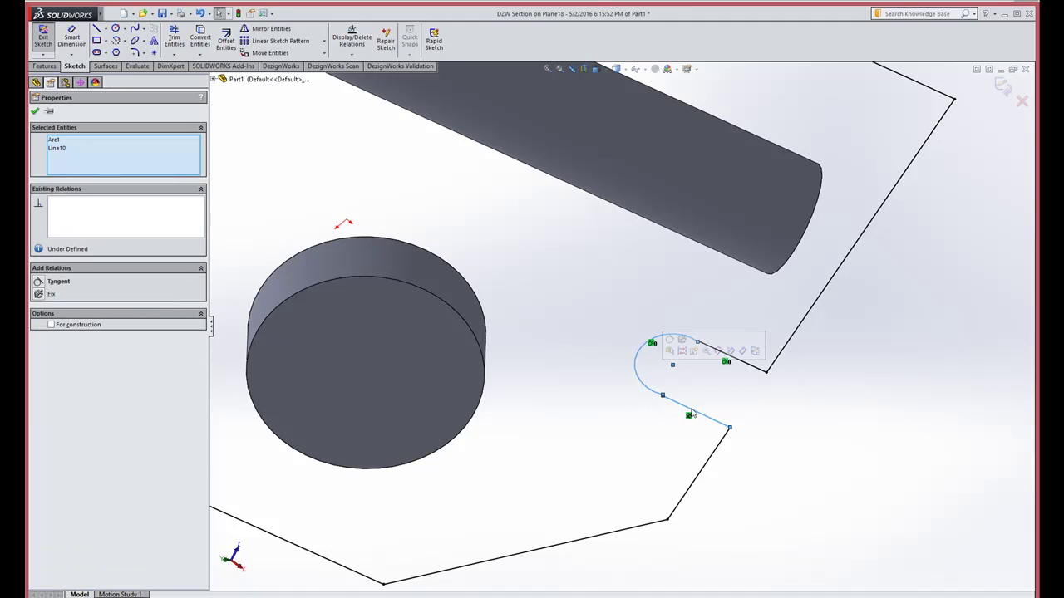
{"action": "left_click", "coordinate": [38, 281]}
{"action": "scroll", "coordinate": [562, 456], "scroll_direction": "down", "scroll_amount": 2}
{"action": "left_click", "coordinate": [562, 456]}
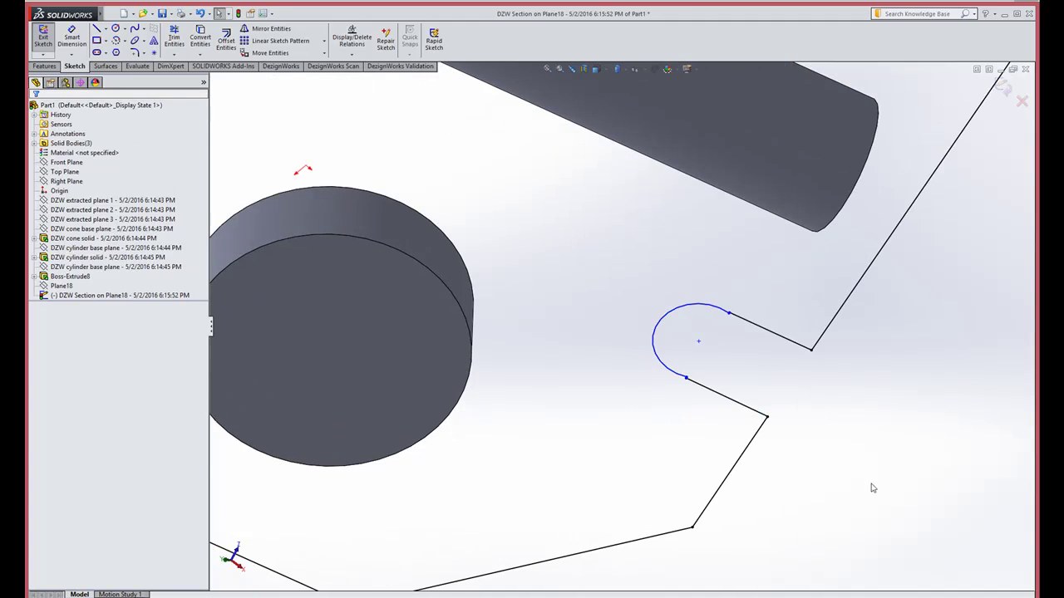
Extend both slot side lines to the end arc with Power trim
{"action": "right_click_drag", "start_coordinate": [937, 412], "coordinate": [862, 457]}
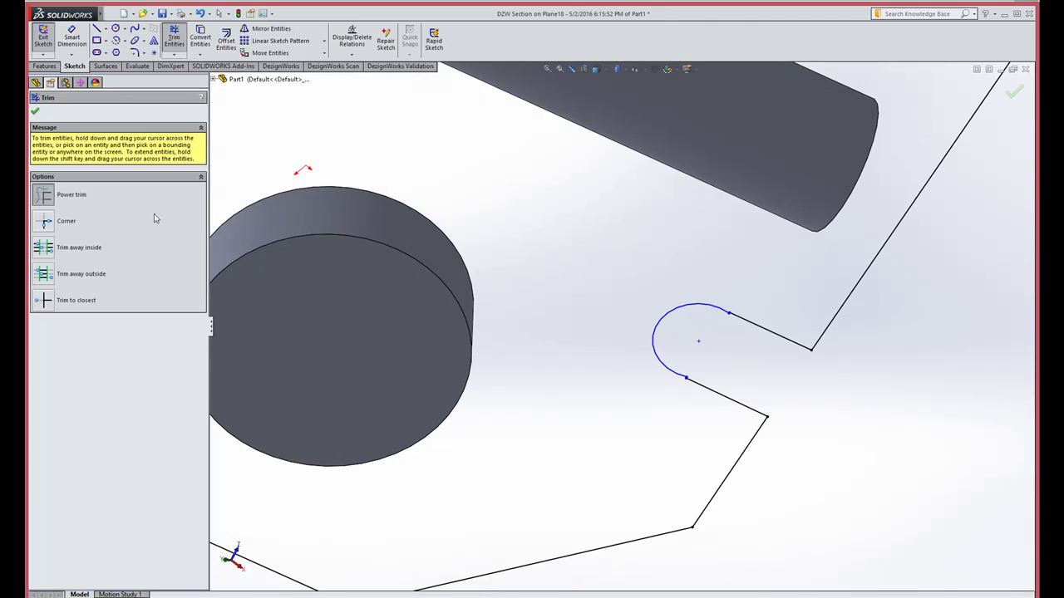
{"action": "scroll", "coordinate": [717, 352], "scroll_direction": "down", "scroll_amount": 3}
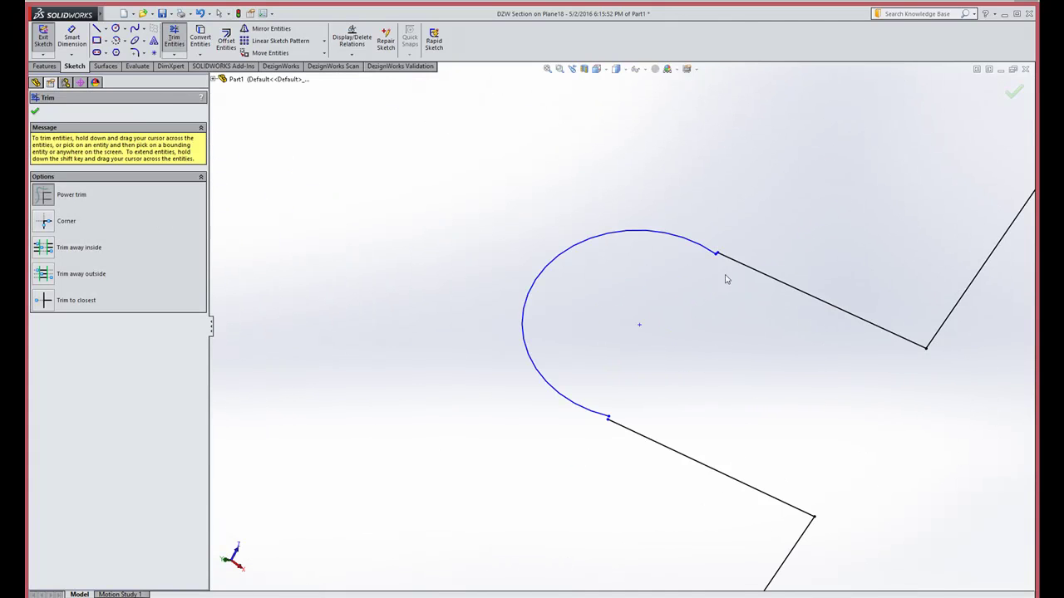
{"action": "left_click", "coordinate": [689, 244]}
{"action": "left_click", "coordinate": [572, 405]}
{"action": "scroll", "coordinate": [601, 368], "scroll_direction": "down", "scroll_amount": 2}
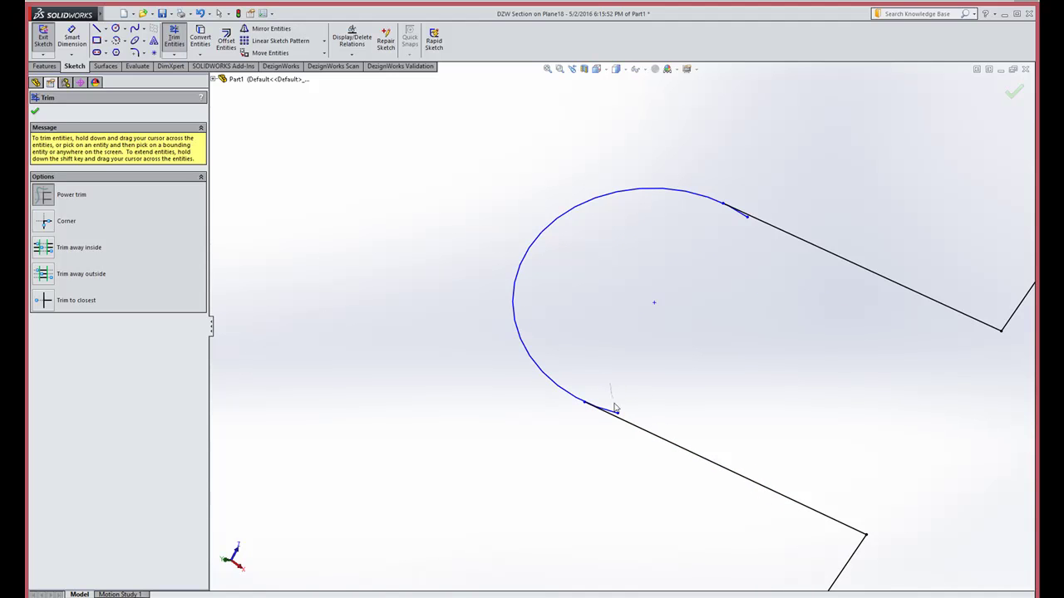
Trim away the two leftover arc ends that overhang the slot's side lines
{"action": "scroll", "coordinate": [612, 415], "scroll_direction": "down", "scroll_amount": 3}
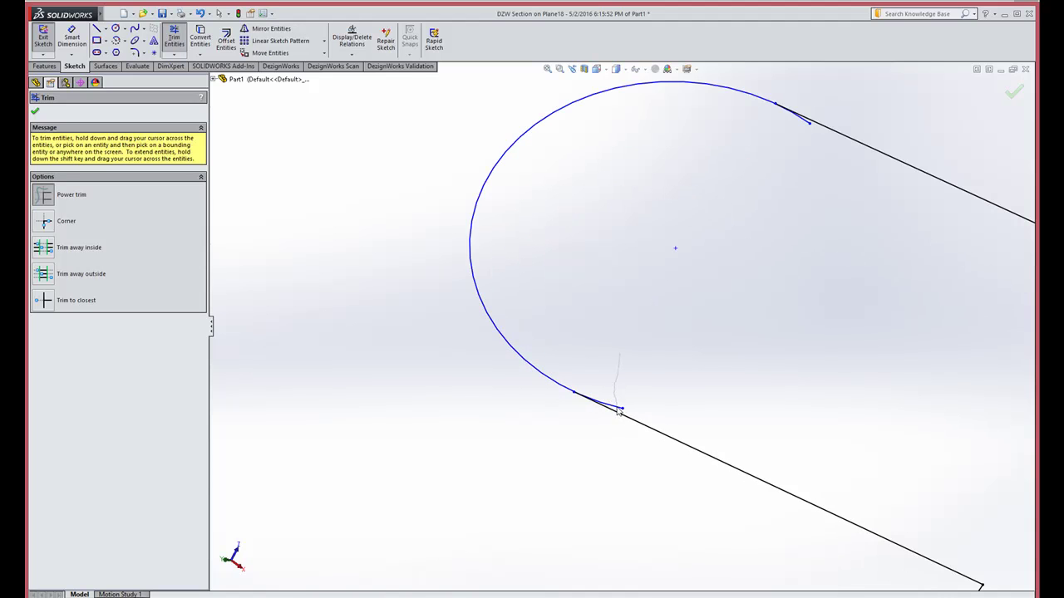
{"action": "scroll", "coordinate": [615, 378], "scroll_direction": "down", "scroll_amount": 3}
{"action": "scroll", "coordinate": [660, 281], "scroll_direction": "up", "scroll_amount": 4}
{"action": "scroll", "coordinate": [732, 183], "scroll_direction": "down", "scroll_amount": 3}
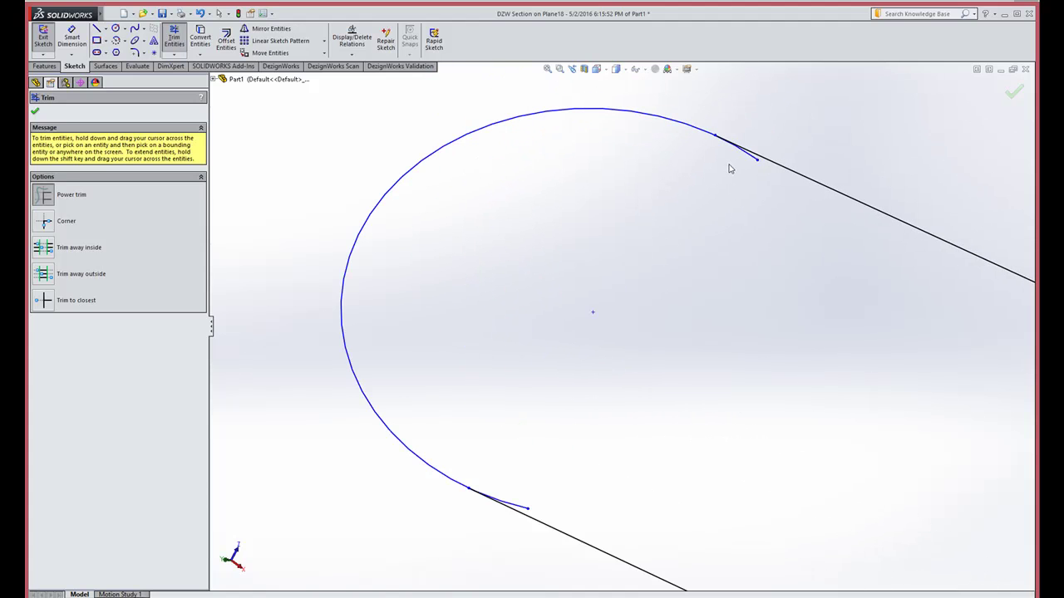
{"action": "left_click_drag", "start_coordinate": [751, 160], "coordinate": [758, 160]}
{"action": "scroll", "coordinate": [523, 499], "scroll_direction": "down", "scroll_amount": 4}
{"action": "left_click_drag", "start_coordinate": [513, 399], "coordinate": [553, 468]}
{"action": "scroll", "coordinate": [552, 468], "scroll_direction": "up", "scroll_amount": 5}
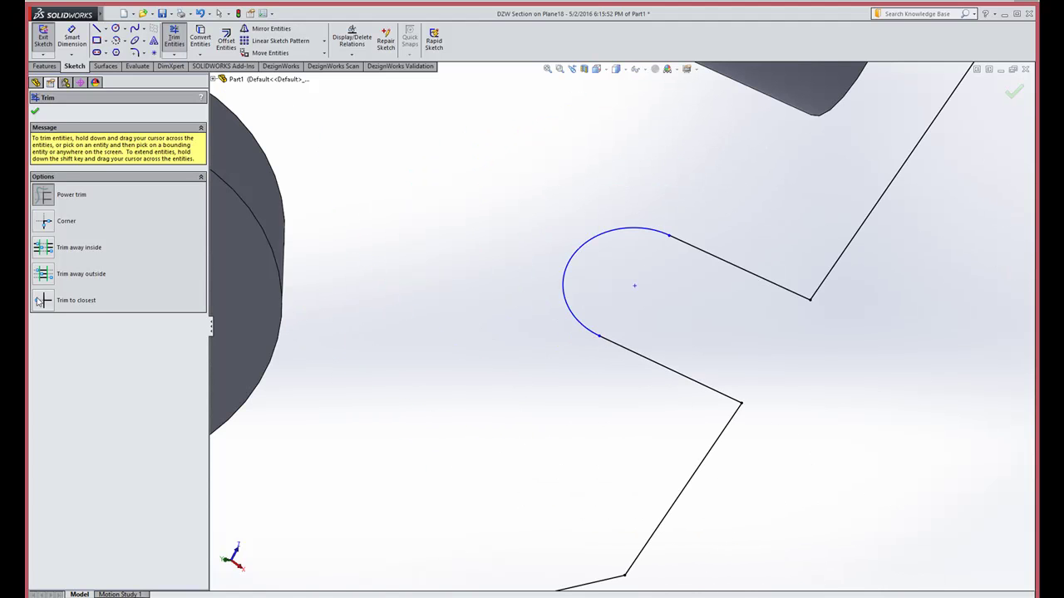
{"action": "key", "text": "f"}
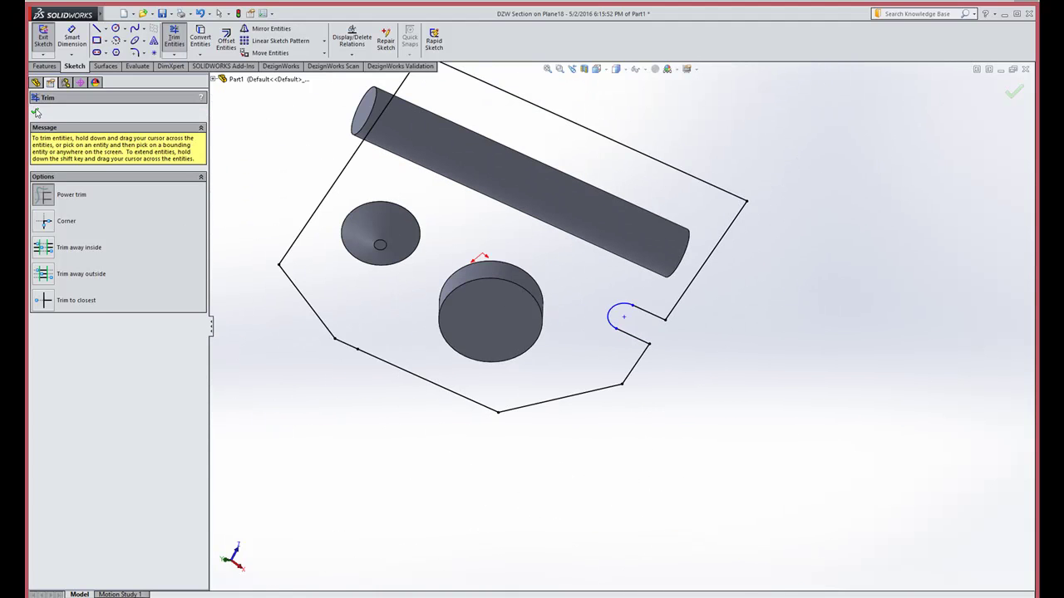
{"action": "left_click", "coordinate": [36, 113]}
Show DZW extracted plane 1 and DZW extracted plane 3 around the section sketch
{"action": "mouse_move", "coordinate": [494, 349]}
{"action": "middle_mouse_down"}
{"action": "mouse_move", "coordinate": [458, 216]}
{"action": "mouse_move", "coordinate": [463, 184]}
{"action": "mouse_move", "coordinate": [416, 379]}
{"action": "mouse_move", "coordinate": [324, 401]}
{"action": "mouse_move", "coordinate": [271, 307]}
{"action": "mouse_move", "coordinate": [296, 285]}
{"action": "mouse_move", "coordinate": [428, 373]}
{"action": "mouse_move", "coordinate": [386, 411]}
{"action": "middle_mouse_up"}
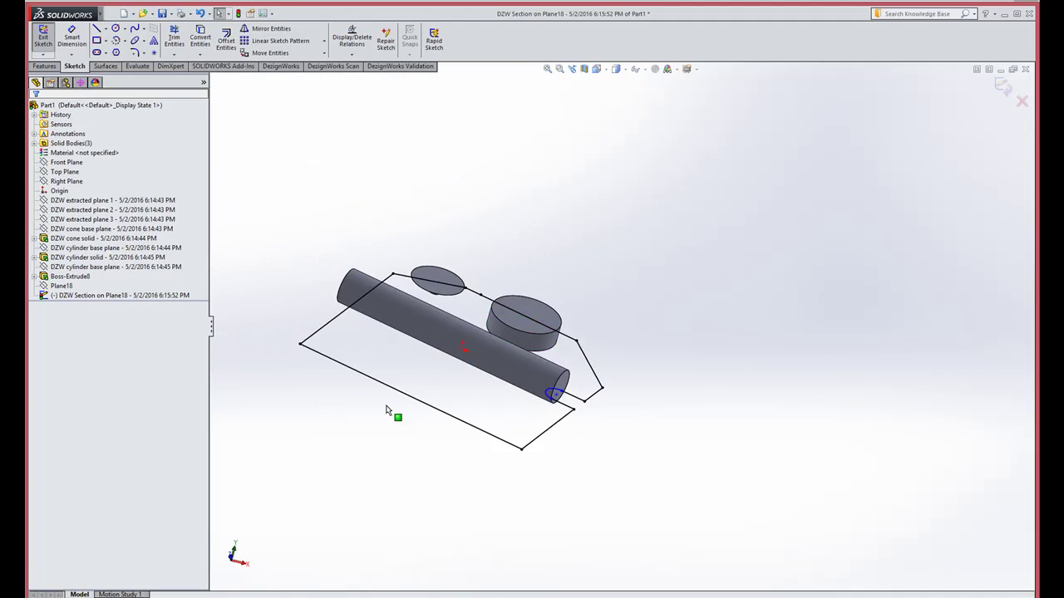
{"action": "left_click", "coordinate": [127, 238]}
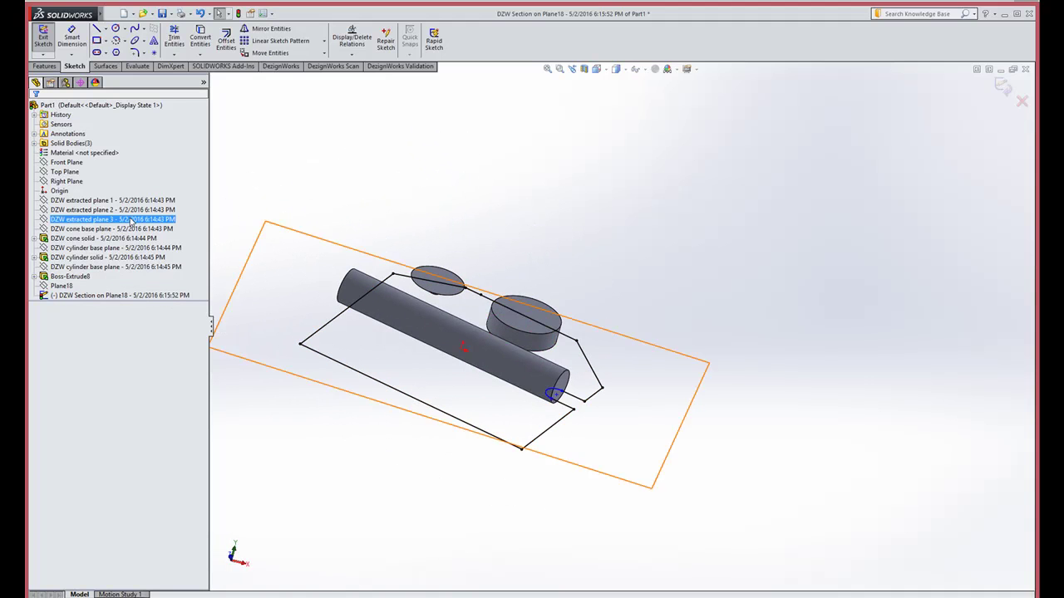
{"action": "left_click", "coordinate": [138, 210]}
{"action": "left_click", "coordinate": [145, 219]}
{"action": "left_click", "coordinate": [148, 229]}
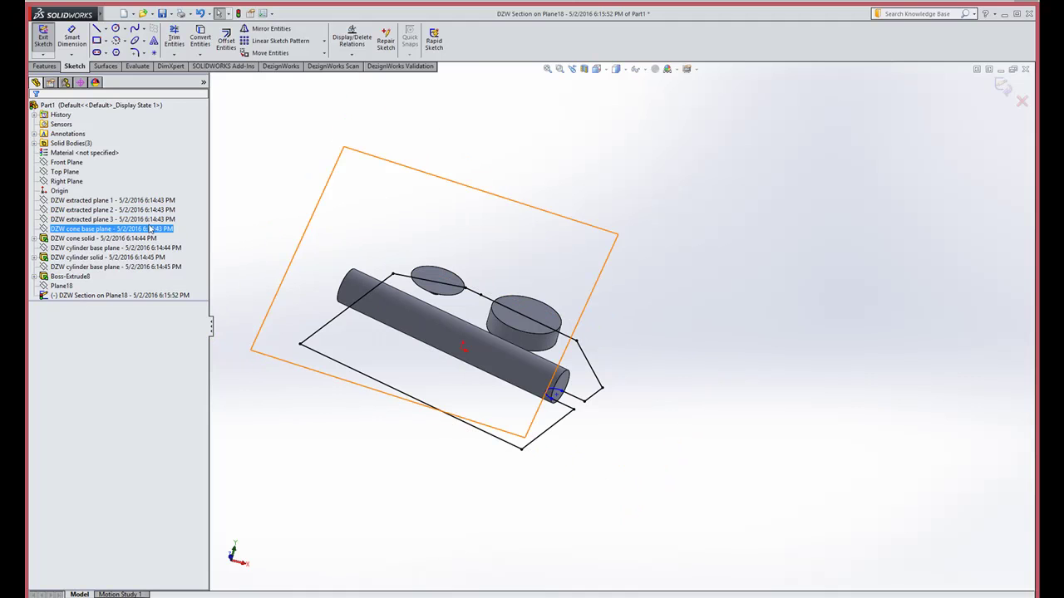
{"action": "left_click", "coordinate": [149, 220]}
{"action": "mouse_move", "coordinate": [490, 244]}
{"action": "middle_mouse_down"}
{"action": "mouse_move", "coordinate": [479, 192]}
{"action": "mouse_move", "coordinate": [483, 169]}
{"action": "mouse_move", "coordinate": [491, 173]}
{"action": "middle_mouse_up"}
{"action": "left_click", "coordinate": [151, 202], "text": "ctrl"}
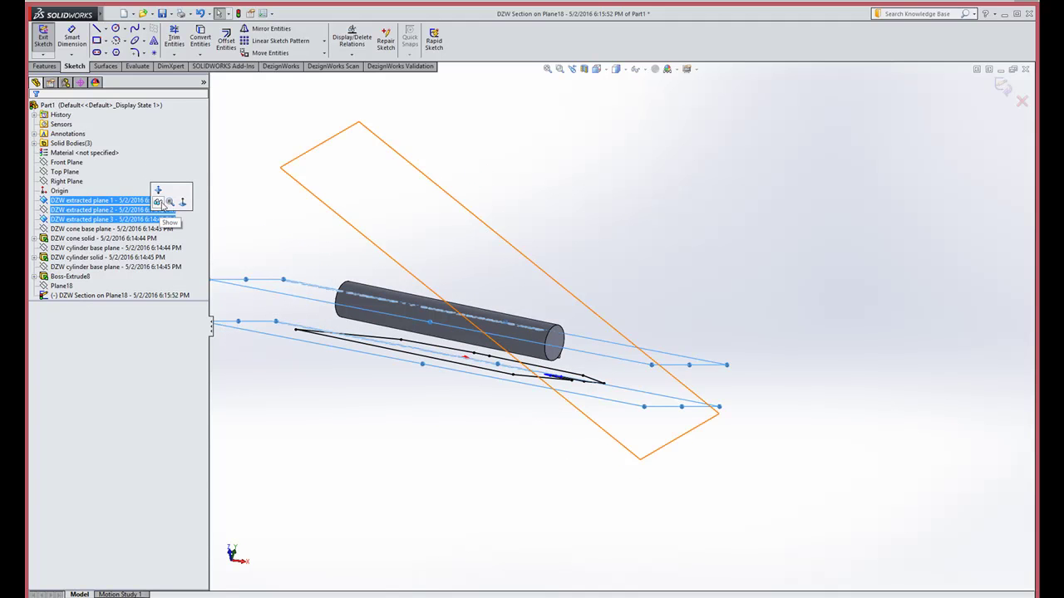
{"action": "mouse_move", "coordinate": [391, 232]}
{"action": "middle_mouse_down"}
{"action": "mouse_move", "coordinate": [428, 224]}
{"action": "mouse_move", "coordinate": [399, 242]}
{"action": "middle_mouse_up"}
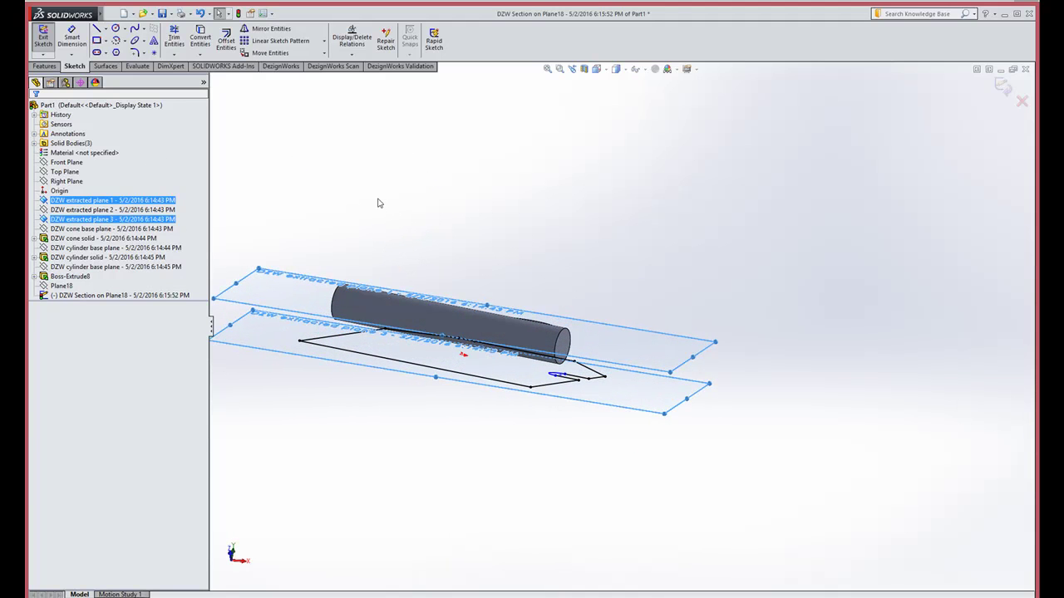
Extrude the section sketch up to surface DZW extracted plane 1 as a separate body, without merging the result
{"action": "left_click", "coordinate": [47, 67]}
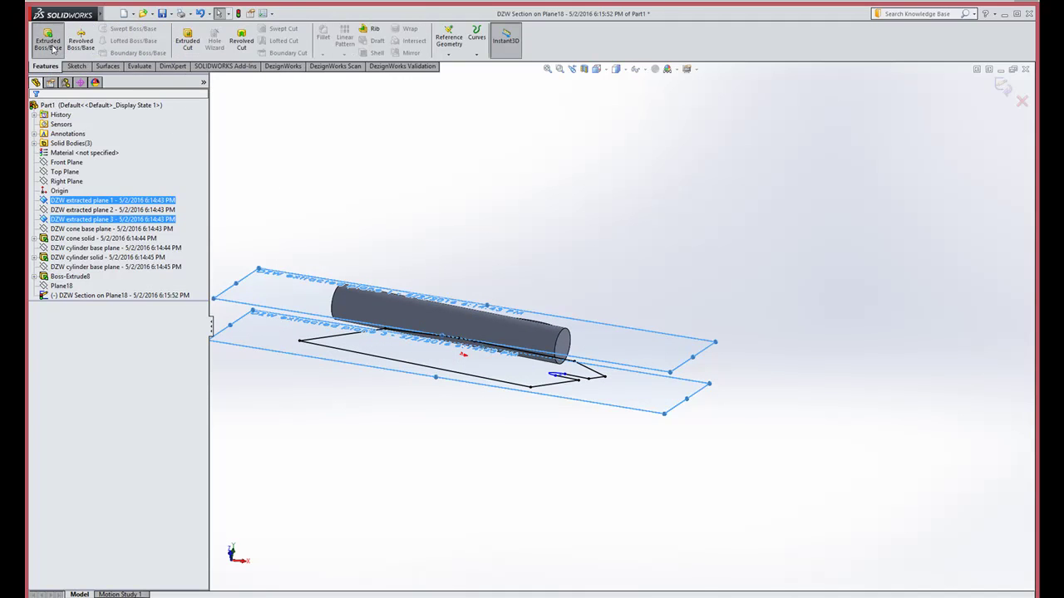
{"action": "left_click", "coordinate": [47, 39]}
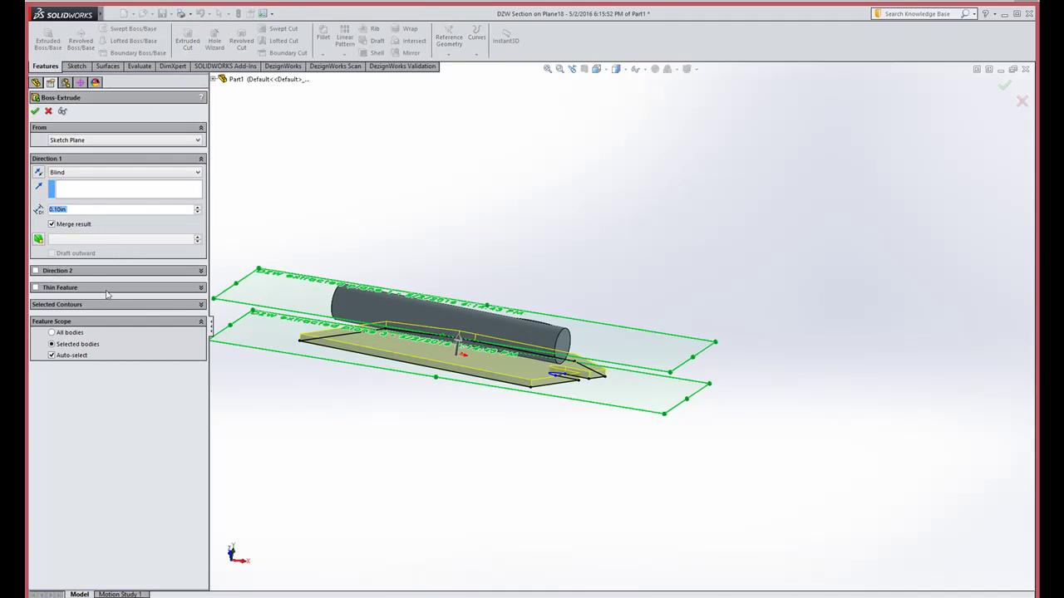
{"action": "left_click", "coordinate": [51, 225]}
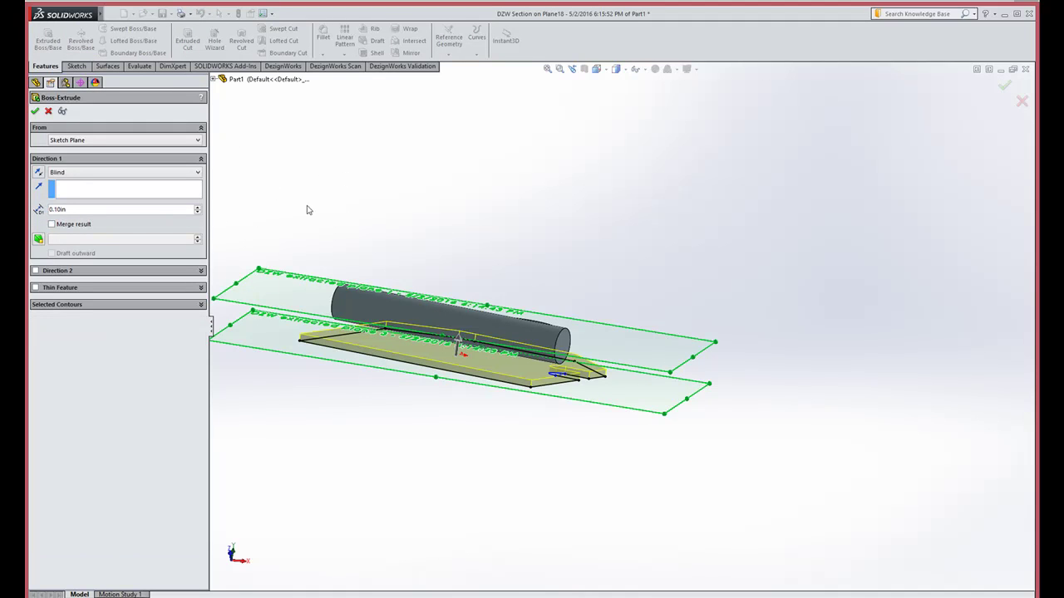
{"action": "scroll", "coordinate": [334, 222], "scroll_direction": "up", "scroll_amount": 1}
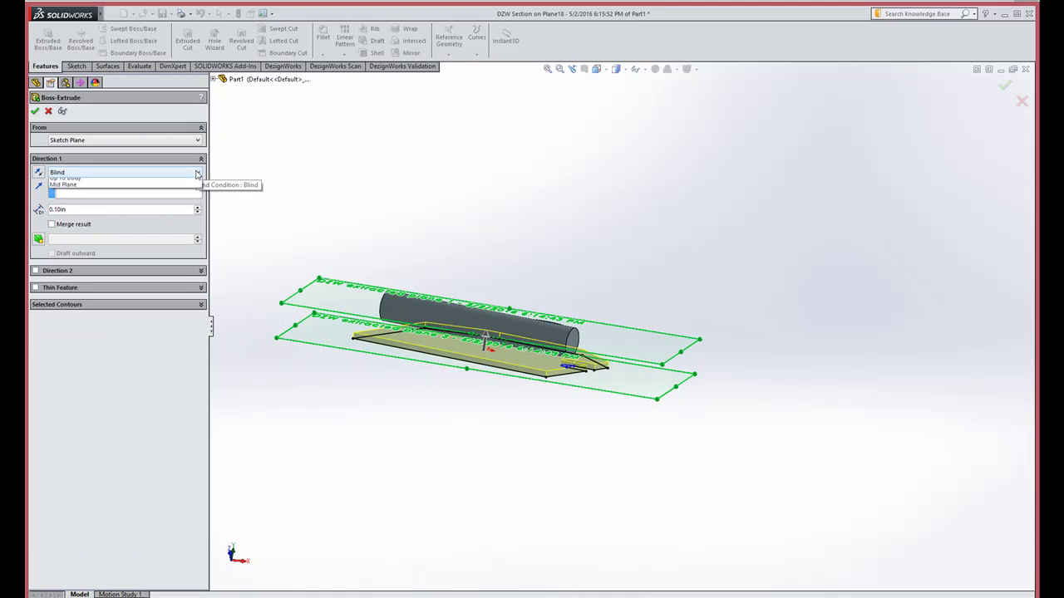
{"action": "left_click", "coordinate": [198, 173]}
{"action": "left_click", "coordinate": [176, 210]}
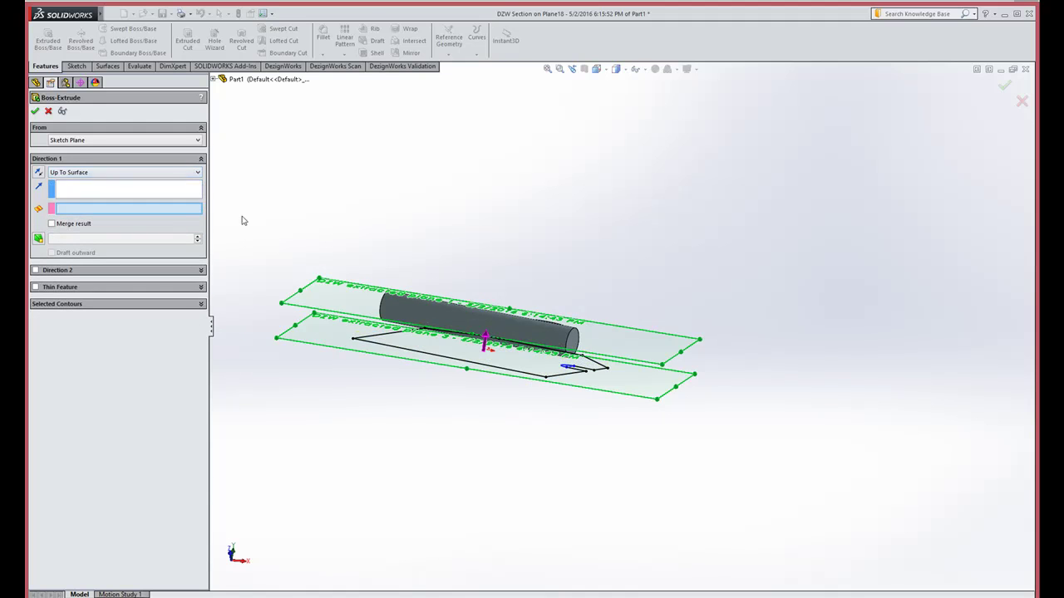
{"action": "left_click", "coordinate": [290, 307]}
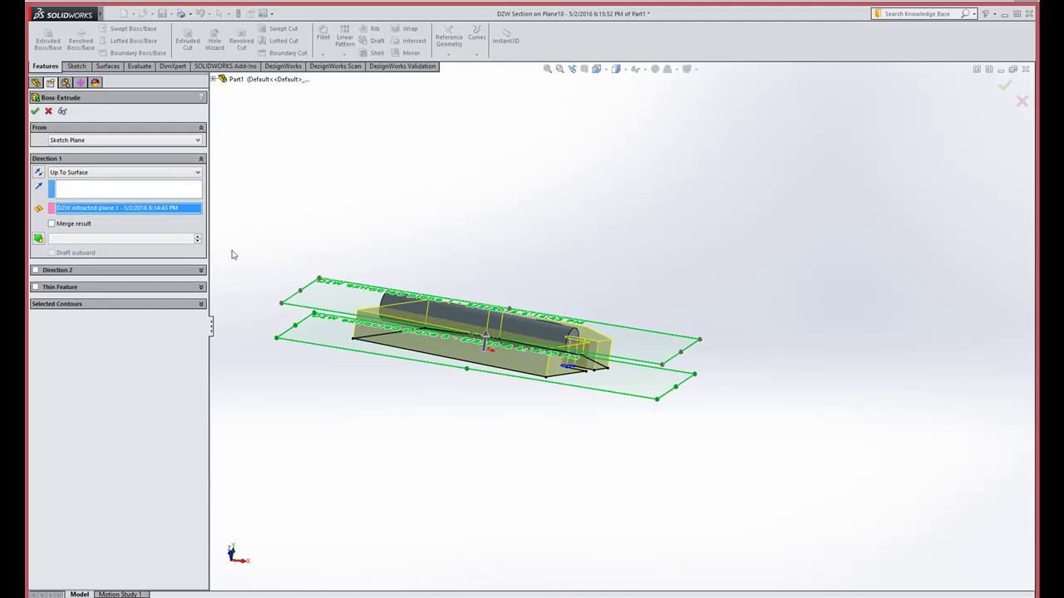
Add a second extrusion direction up to surface DZW extracted plane 3 and complete the base body
{"action": "left_click", "coordinate": [35, 271]}
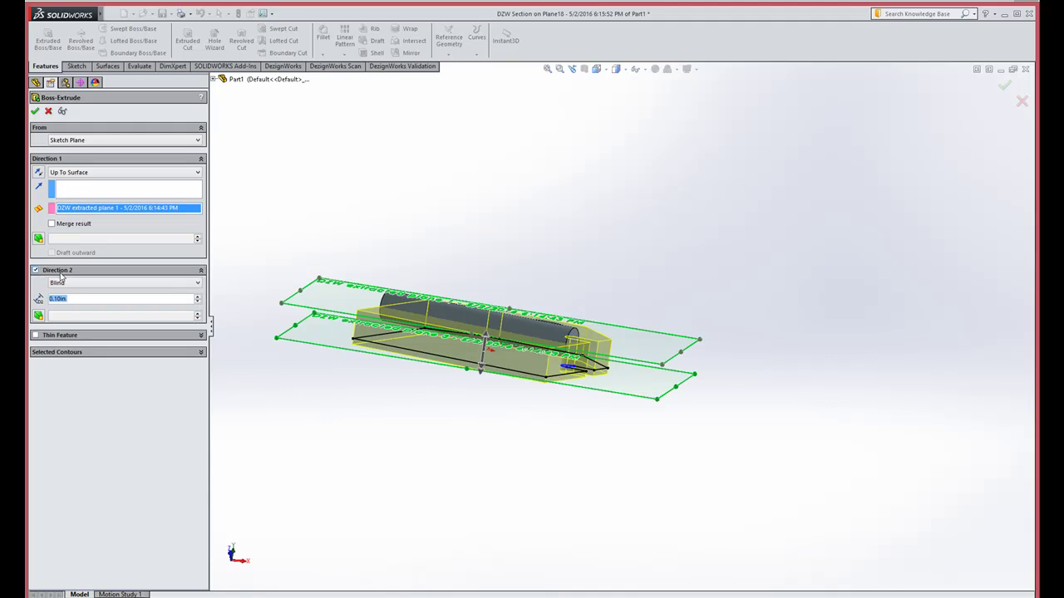
{"action": "left_click", "coordinate": [198, 284]}
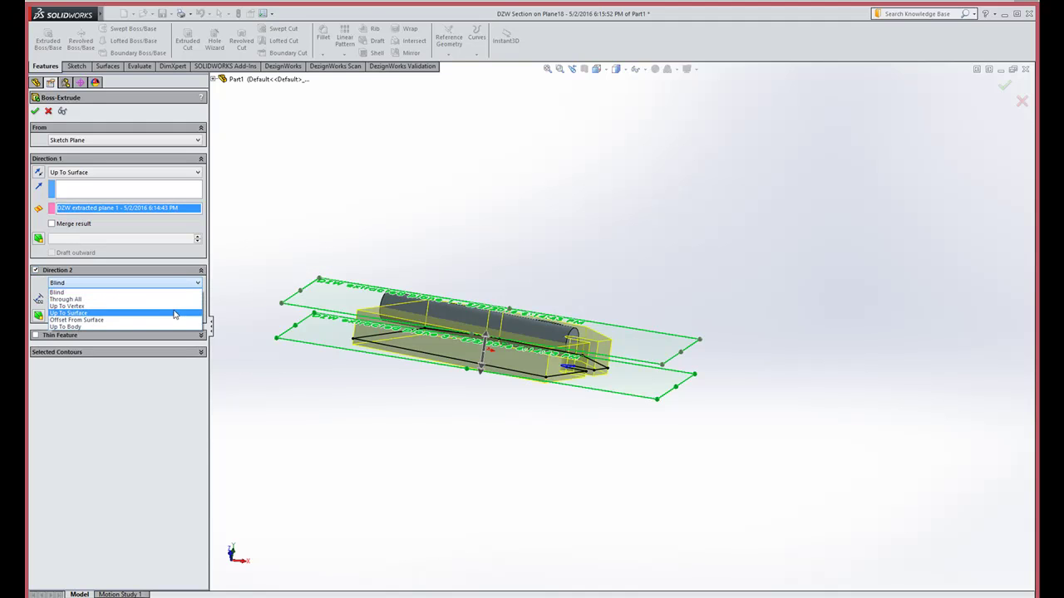
{"action": "left_click", "coordinate": [174, 315]}
{"action": "left_click", "coordinate": [291, 343]}
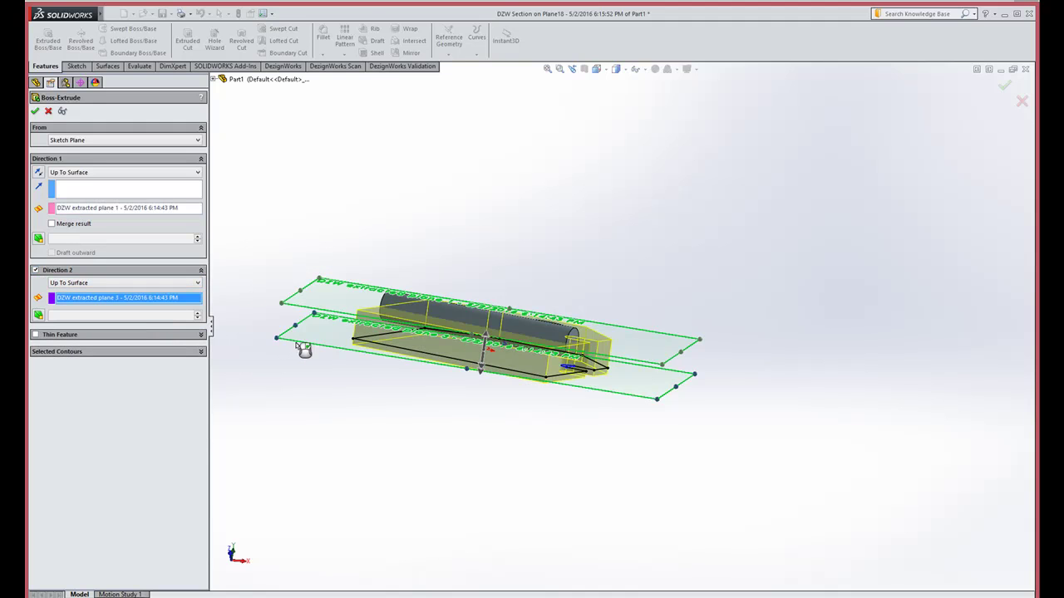
{"action": "middle_click_drag", "start_coordinate": [454, 230], "coordinate": [433, 303]}
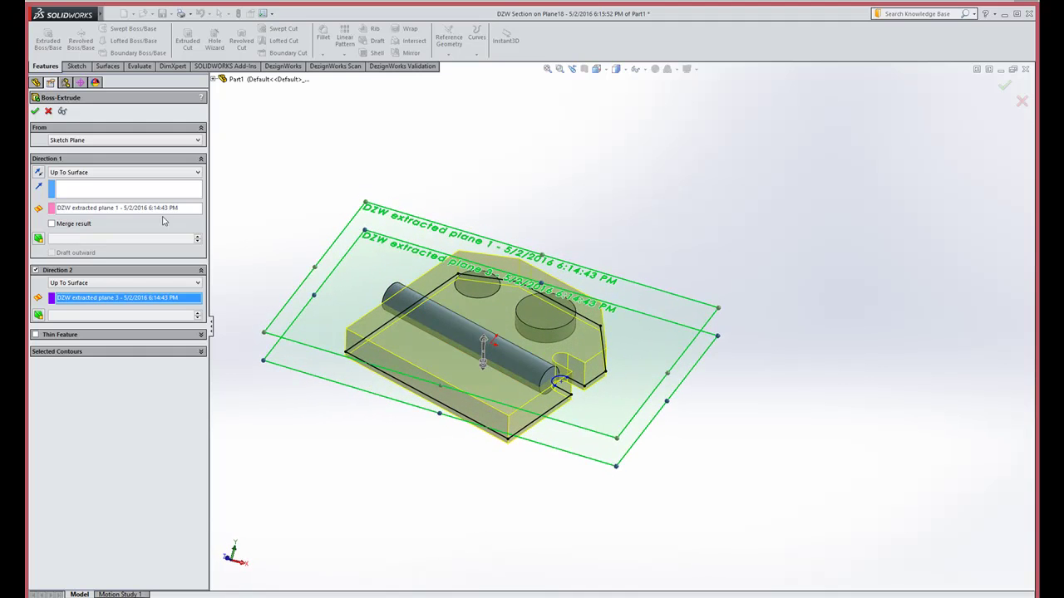
{"action": "left_click", "coordinate": [34, 112]}
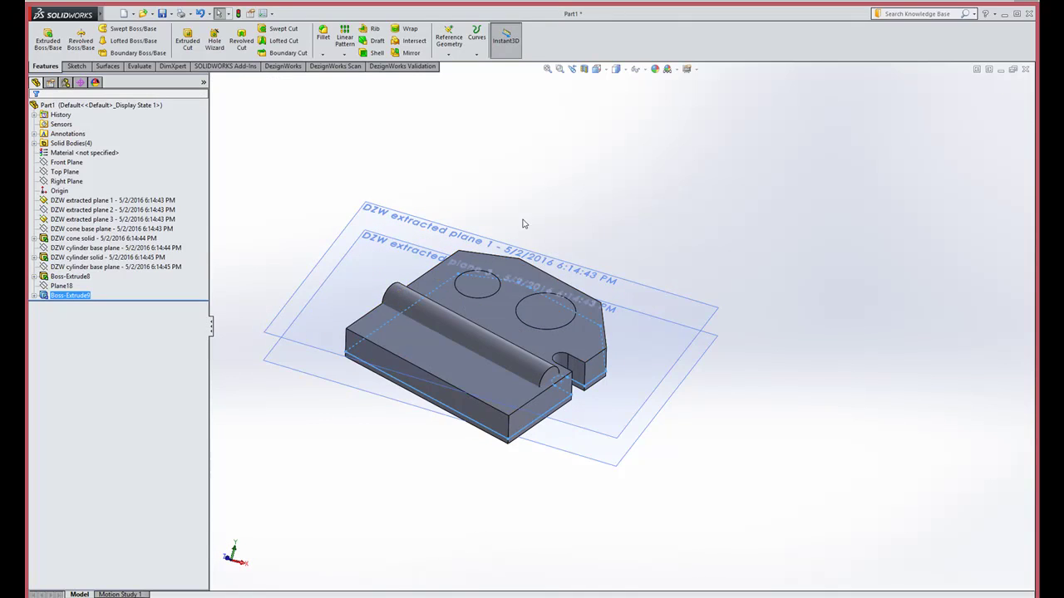
Lengthen the DZW cone solid to about 0.396 in so it extends above the base body's upper face
{"action": "mouse_move", "coordinate": [530, 200]}
{"action": "middle_mouse_down"}
{"action": "mouse_move", "coordinate": [551, 175]}
{"action": "mouse_move", "coordinate": [563, 192]}
{"action": "mouse_move", "coordinate": [526, 217]}
{"action": "middle_mouse_up"}
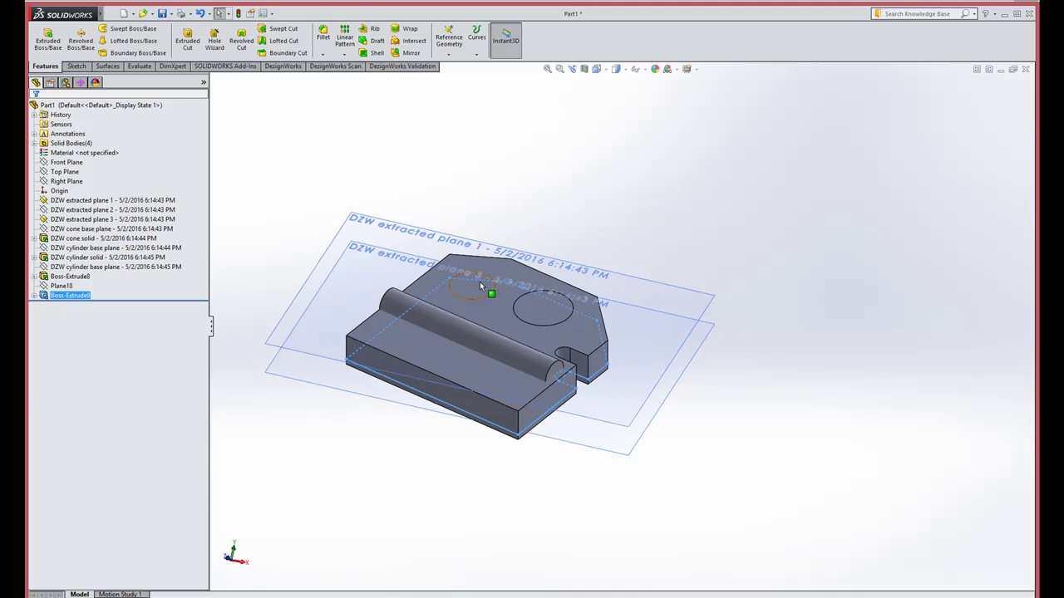
{"action": "mouse_move", "coordinate": [538, 212]}
{"action": "middle_mouse_down"}
{"action": "mouse_move", "coordinate": [540, 200]}
{"action": "mouse_move", "coordinate": [539, 212]}
{"action": "middle_mouse_up"}
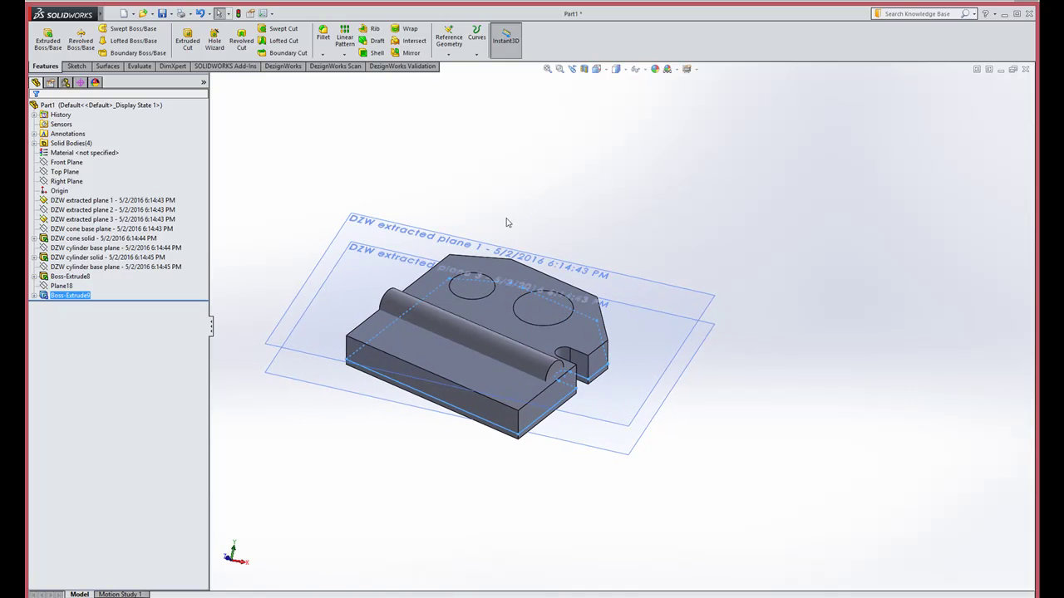
{"action": "left_click", "coordinate": [117, 241]}
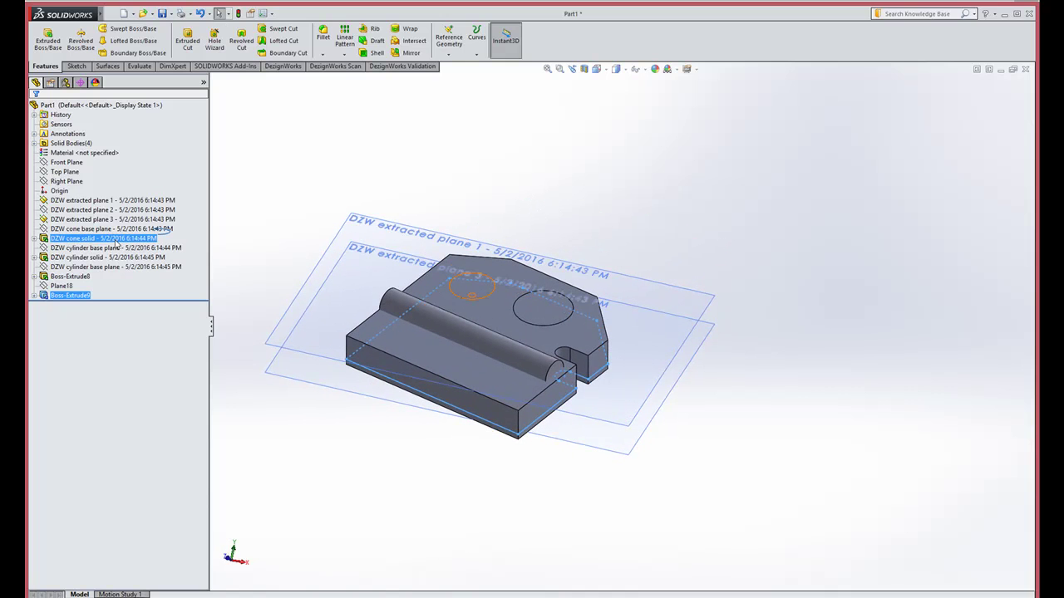
{"action": "left_click", "coordinate": [118, 241]}
{"action": "left_click", "coordinate": [123, 212]}
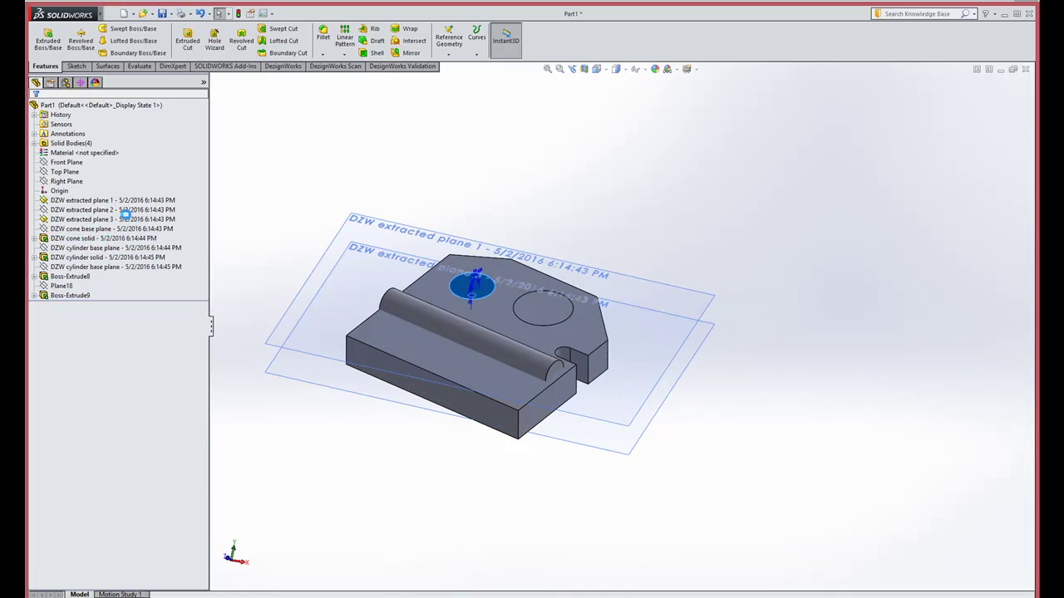
{"action": "mouse_move", "coordinate": [472, 285]}
{"action": "left_mouse_down"}
{"action": "mouse_move", "coordinate": [482, 288]}
{"action": "mouse_move", "coordinate": [473, 275]}
{"action": "left_mouse_up"}
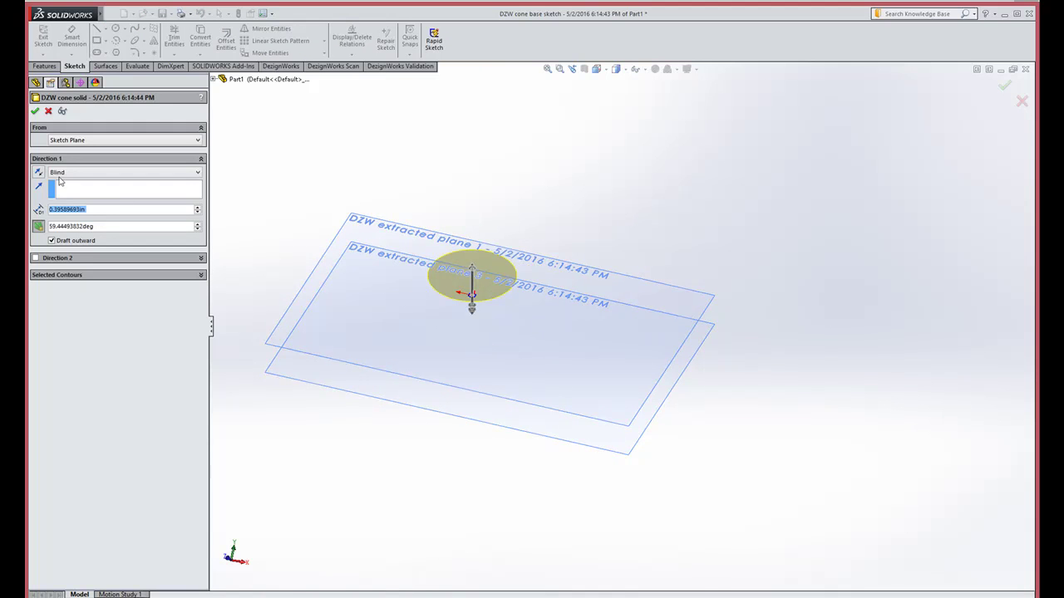
{"action": "left_click", "coordinate": [34, 111]}
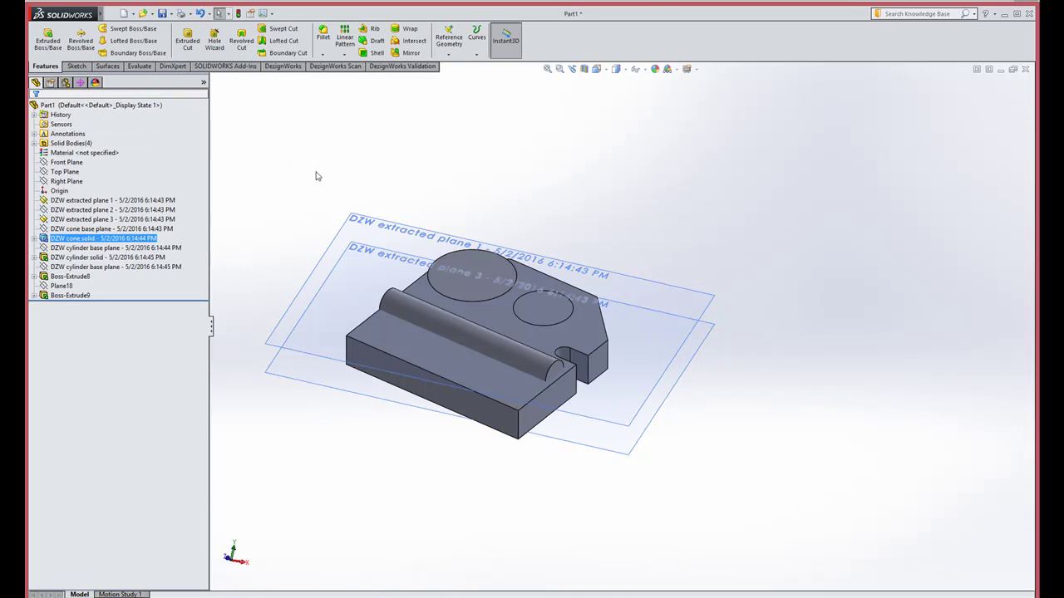
Lengthen the short DZW cylinder solid to about 0.458 in so it protrudes above the base body
{"action": "left_click", "coordinate": [135, 258], "text": "ctrl"}
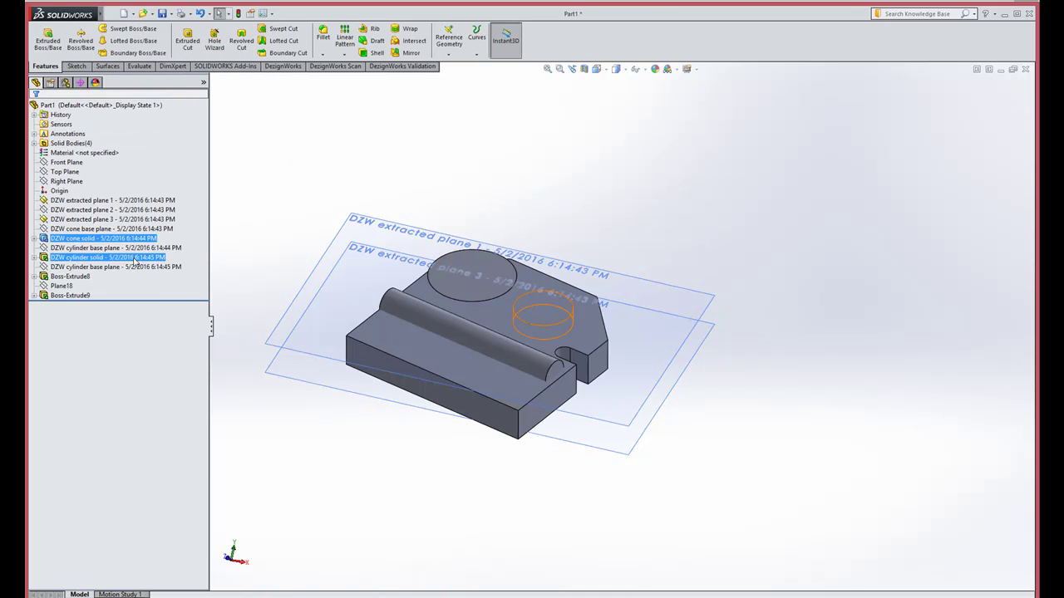
{"action": "left_click", "coordinate": [135, 259]}
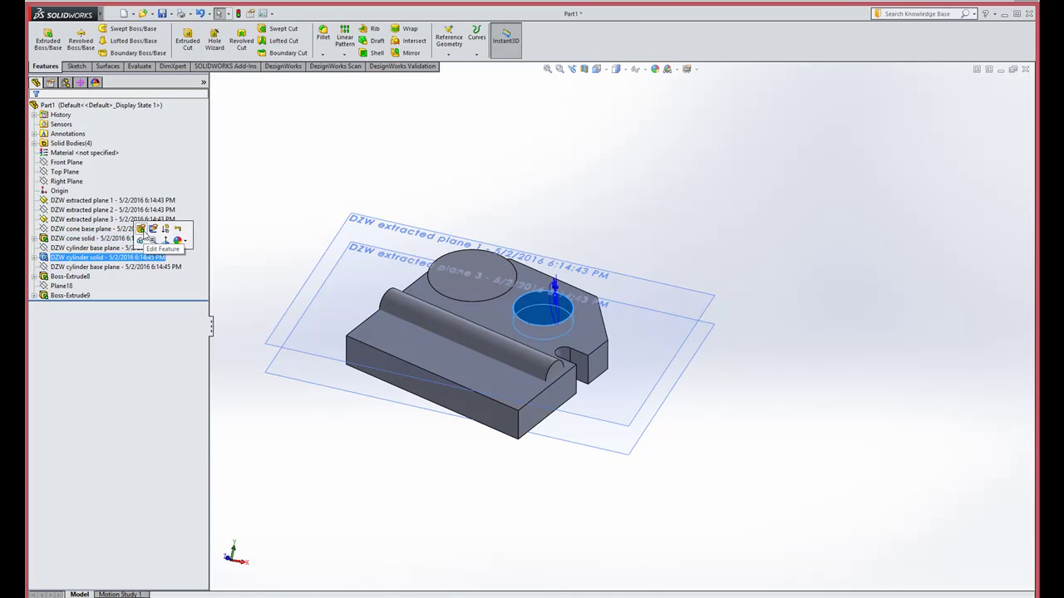
{"action": "left_click", "coordinate": [146, 235]}
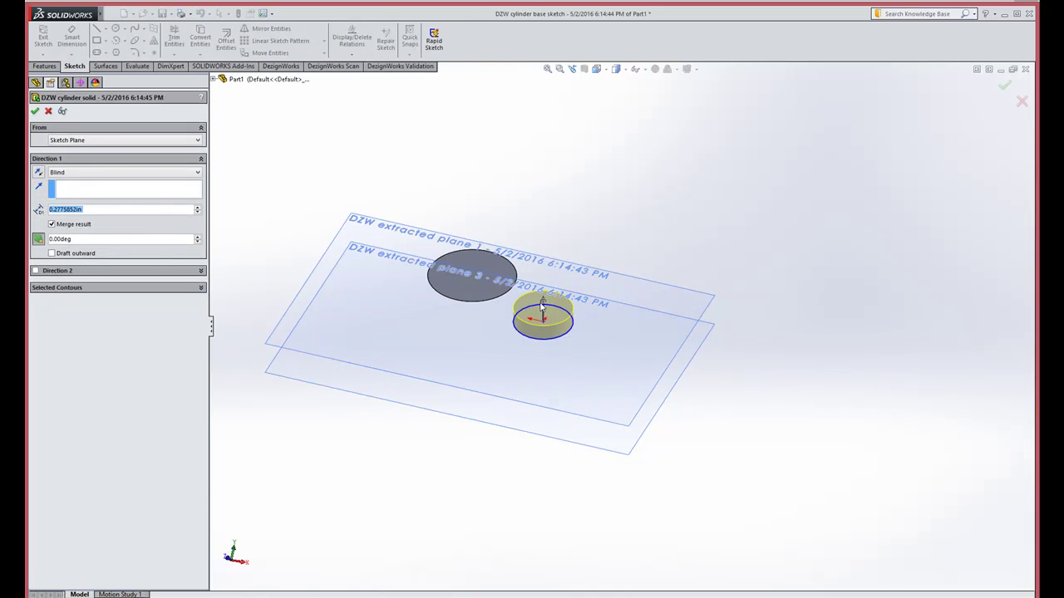
{"action": "left_click_drag", "start_coordinate": [551, 310], "coordinate": [469, 264]}
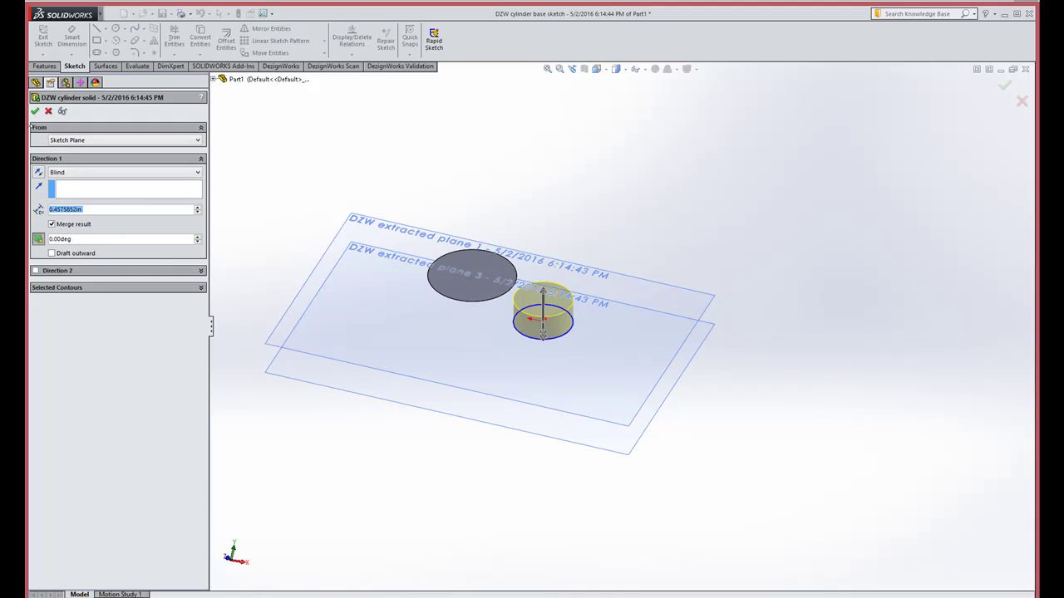
{"action": "left_click", "coordinate": [35, 111]}
{"action": "mouse_move", "coordinate": [385, 184]}
{"action": "middle_mouse_down"}
{"action": "mouse_move", "coordinate": [388, 169]}
{"action": "mouse_move", "coordinate": [384, 191]}
{"action": "middle_mouse_up"}
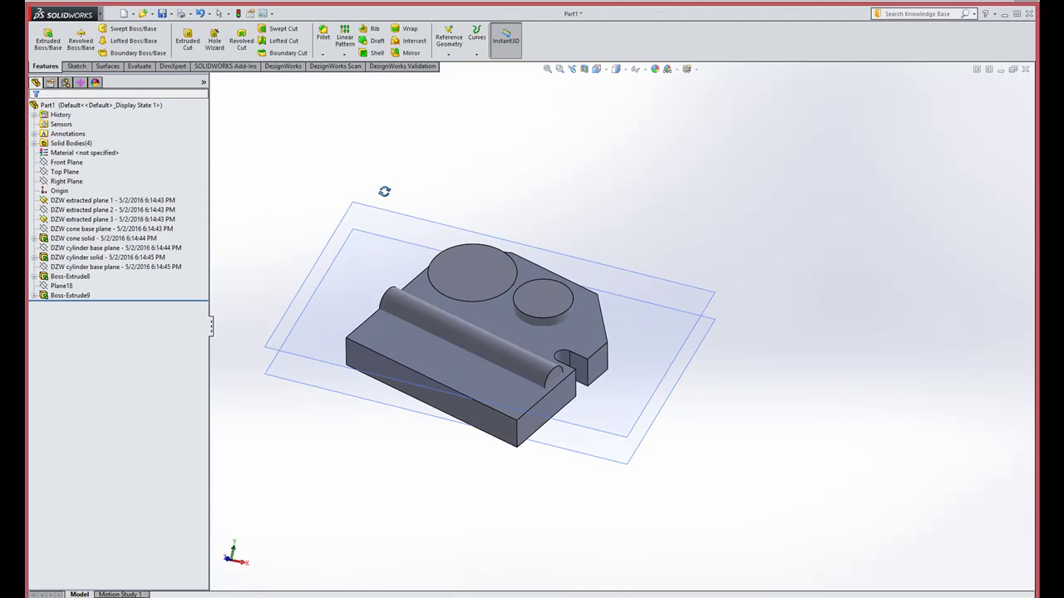
Lengthen the long cylinder Boss-Extrude8 to about 3.79 in, past the slotted side of the base body
{"action": "middle_click_drag", "start_coordinate": [546, 427], "coordinate": [556, 464]}
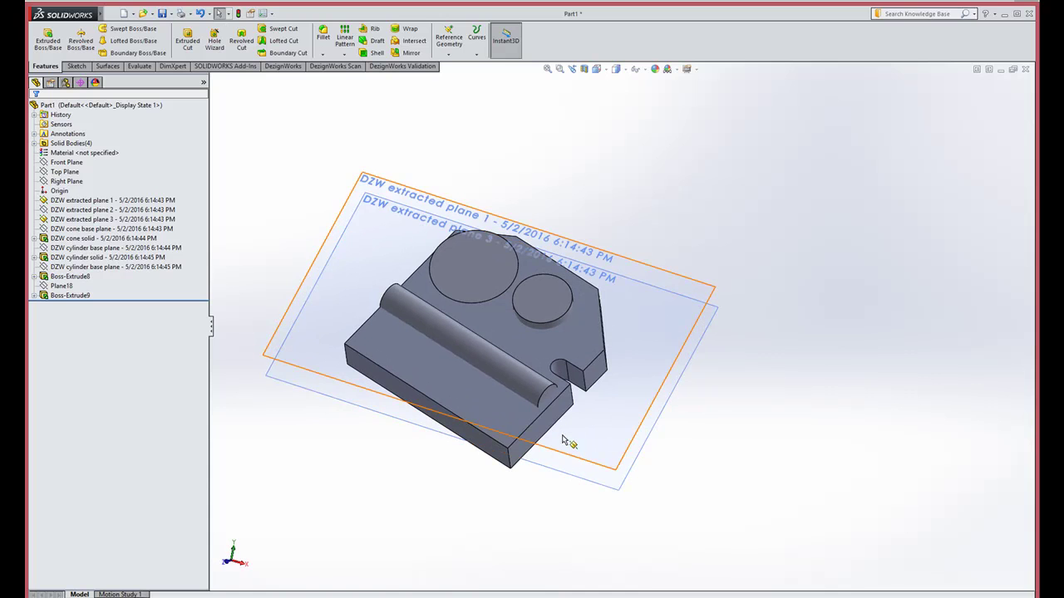
{"action": "left_click", "coordinate": [547, 398]}
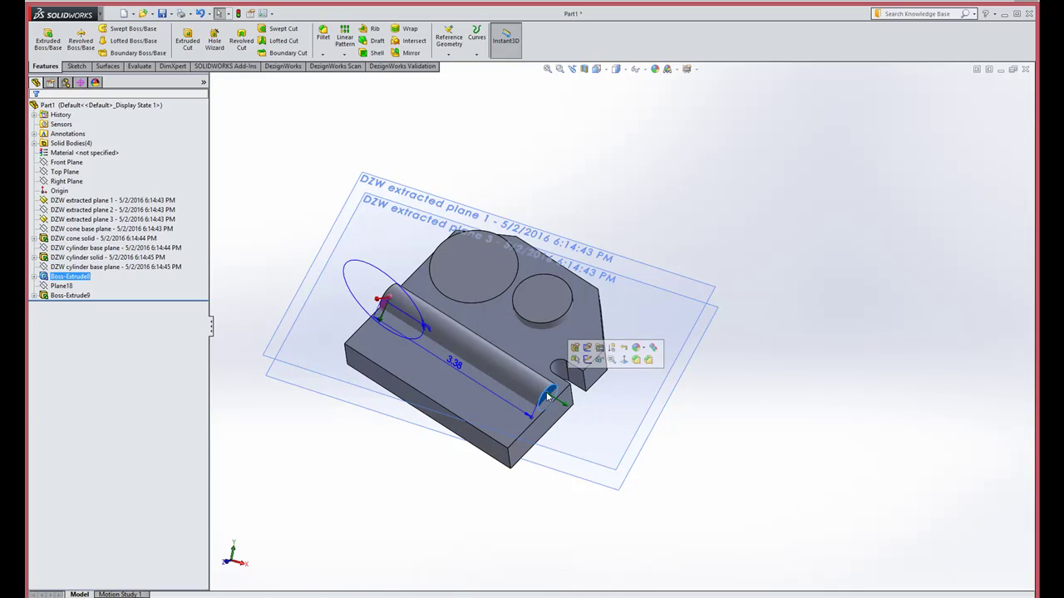
{"action": "left_click", "coordinate": [575, 348]}
{"action": "left_click_drag", "start_coordinate": [565, 417], "coordinate": [576, 424]}
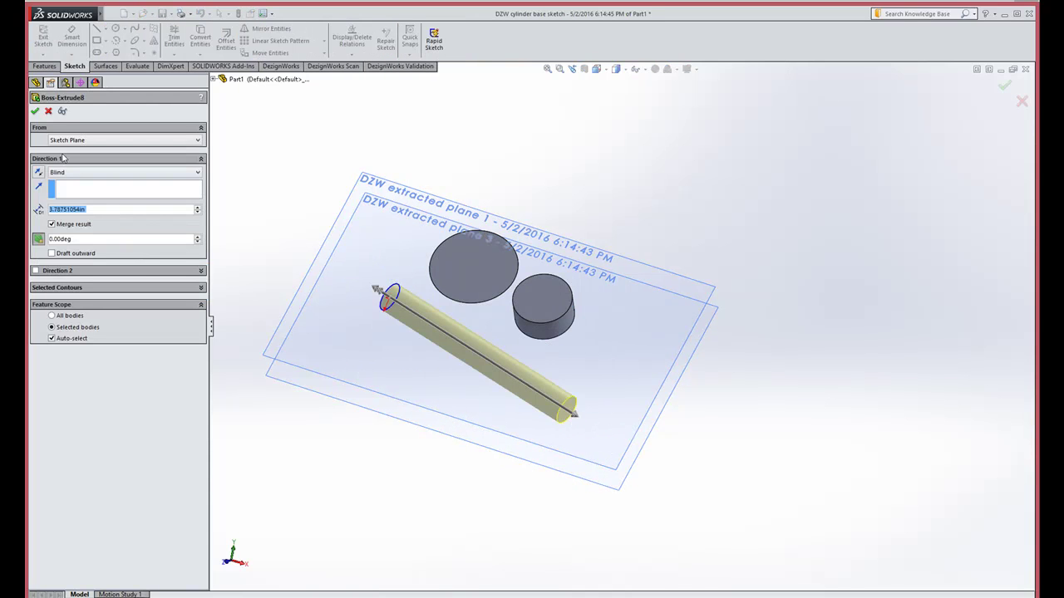
{"action": "left_click", "coordinate": [34, 111]}
Extend the long cylinder about 0.54 in beyond its opposite end with a blind second direction, keeping the result unmerged
{"action": "middle_click_drag", "start_coordinate": [293, 214], "coordinate": [416, 335]}
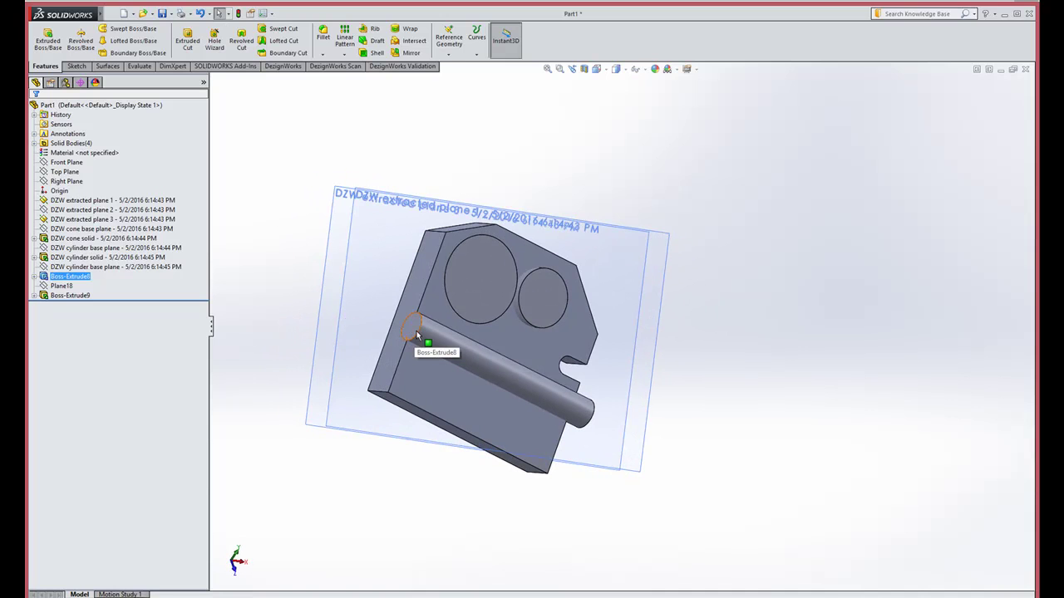
{"action": "left_click", "coordinate": [416, 335]}
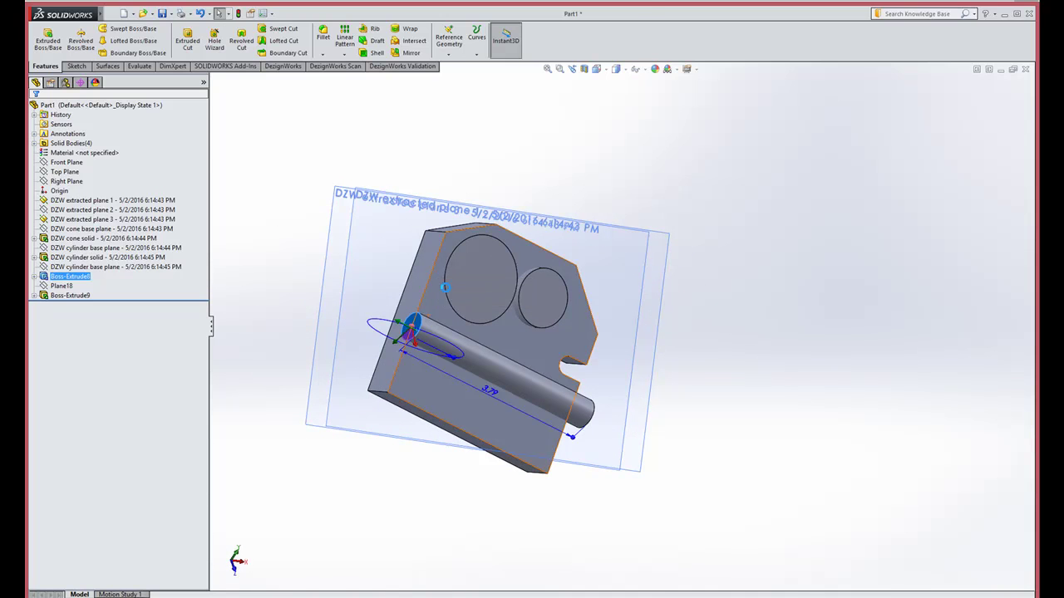
{"action": "left_click", "coordinate": [445, 286]}
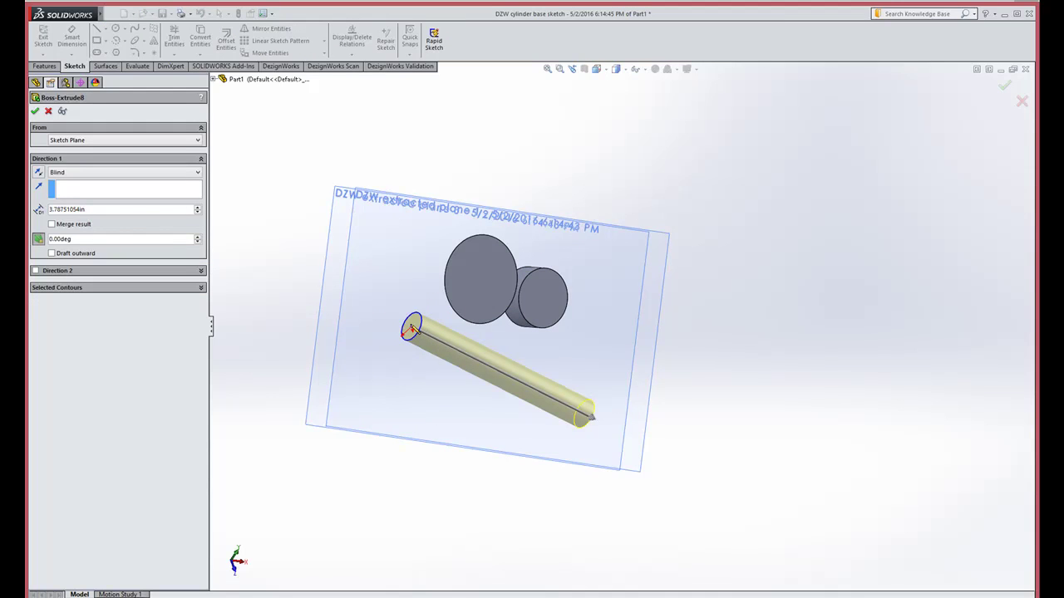
{"action": "mouse_move", "coordinate": [546, 387]}
{"action": "middle_mouse_down"}
{"action": "mouse_move", "coordinate": [589, 368]}
{"action": "mouse_move", "coordinate": [502, 413]}
{"action": "mouse_move", "coordinate": [414, 355]}
{"action": "middle_mouse_up"}
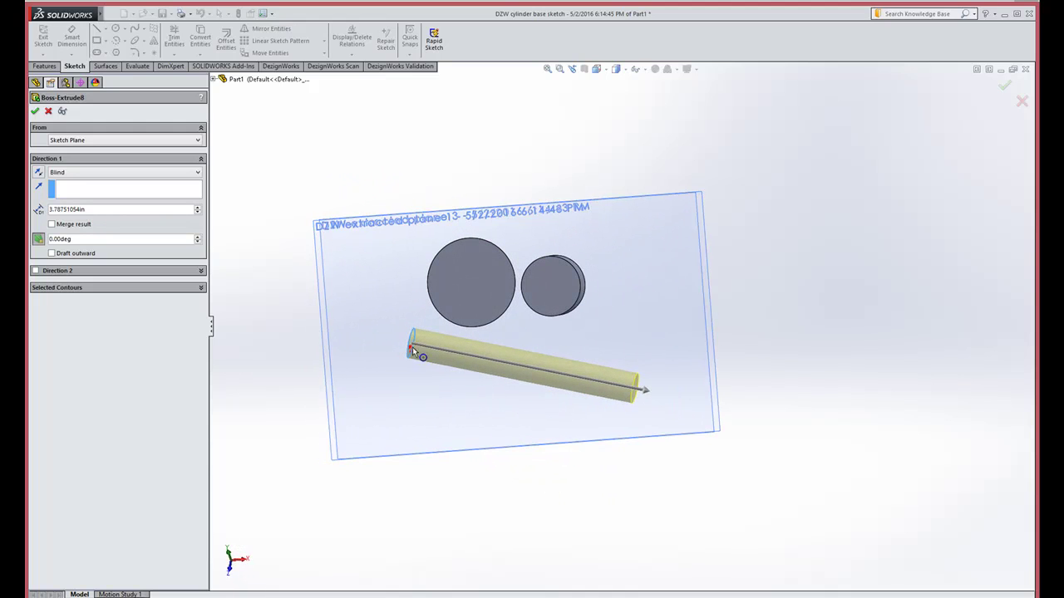
{"action": "left_click", "coordinate": [36, 271]}
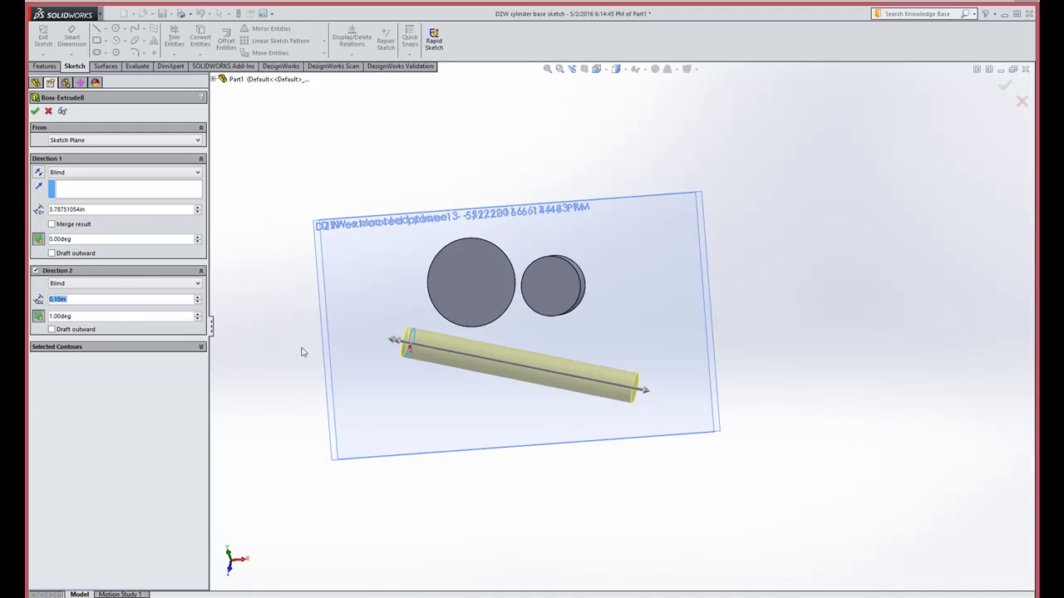
{"action": "left_click_drag", "start_coordinate": [397, 343], "coordinate": [384, 345]}
{"action": "left_click", "coordinate": [35, 111]}
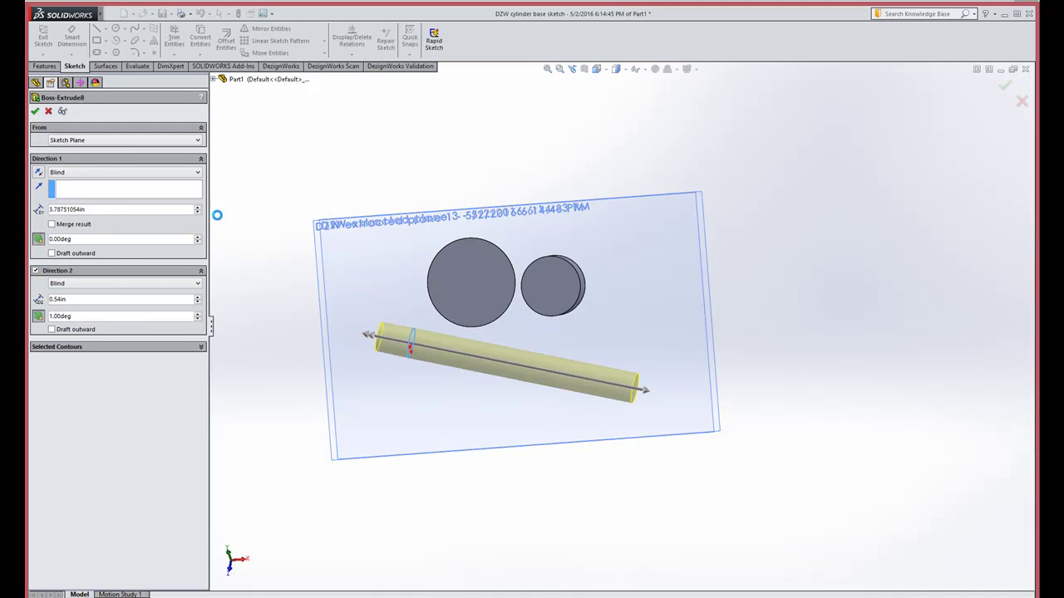
{"action": "middle_click_drag", "start_coordinate": [328, 285], "coordinate": [308, 264]}
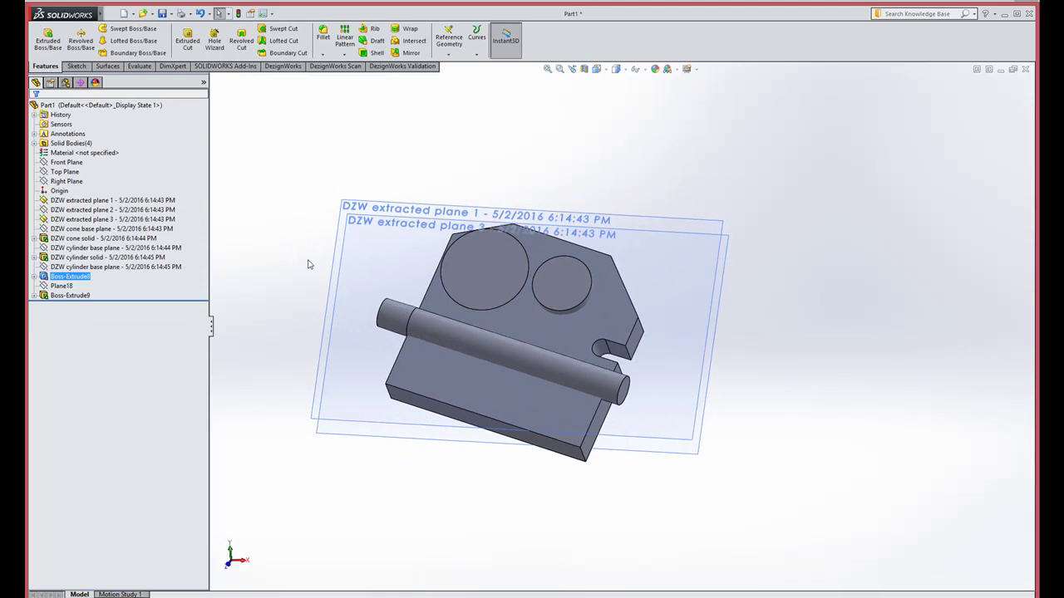
Check the merge setting and end conditions of the base body's extrusion, Boss-Extrude9
{"action": "left_click", "coordinate": [83, 296]}
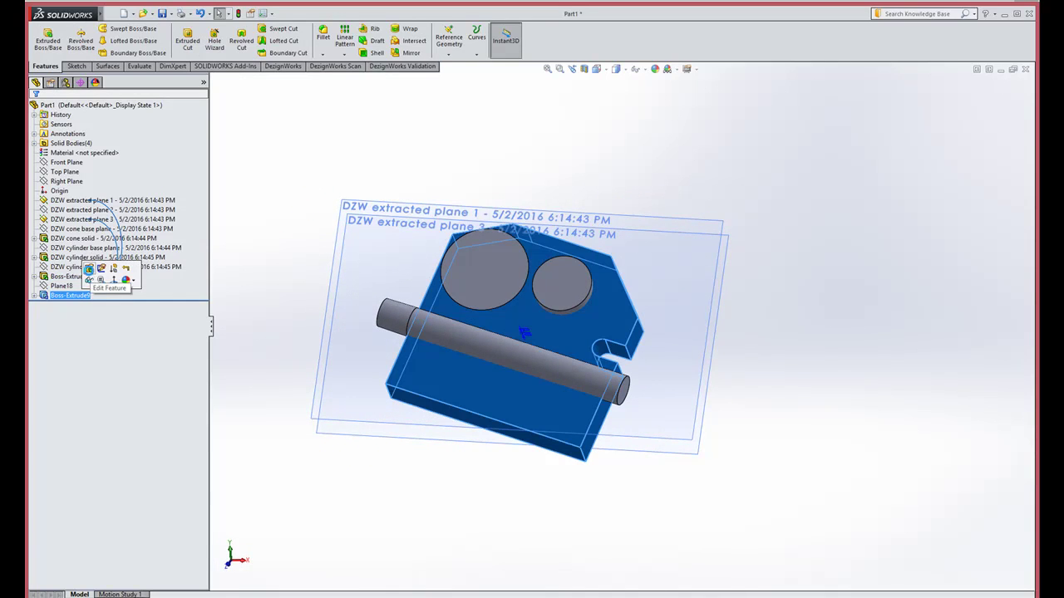
{"action": "left_click", "coordinate": [88, 269]}
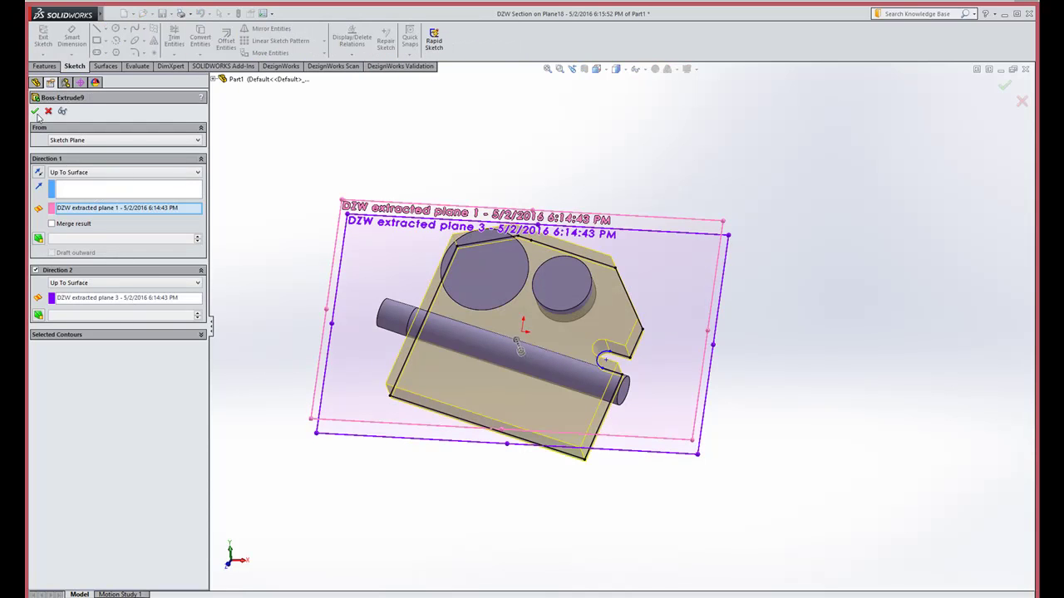
{"action": "key", "text": "Return"}
{"action": "middle_click_drag", "start_coordinate": [308, 204], "coordinate": [563, 190]}
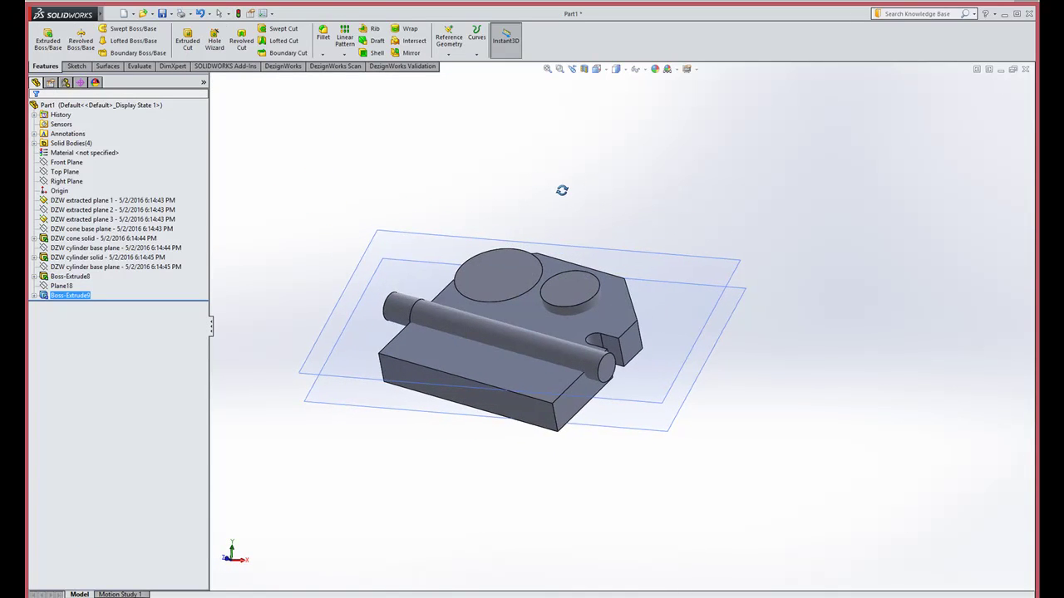
Subtract the cone solid, the short cylinder solid and the long cylinder Boss-Extrude8 from the base body Boss-Extrude9 with Combine
{"action": "left_click", "coordinate": [335, 67]}
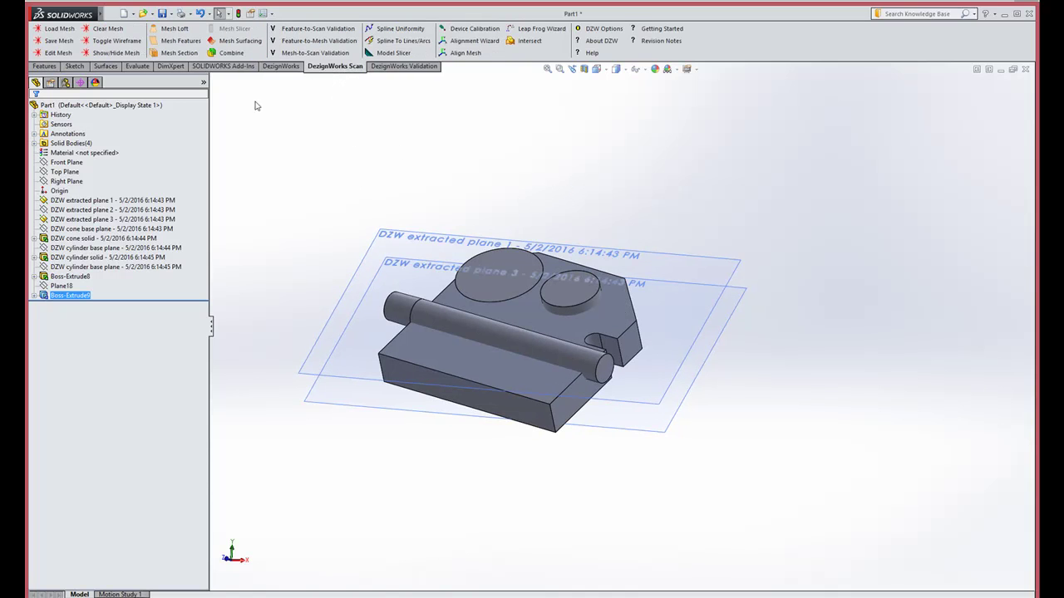
{"action": "left_click", "coordinate": [231, 52]}
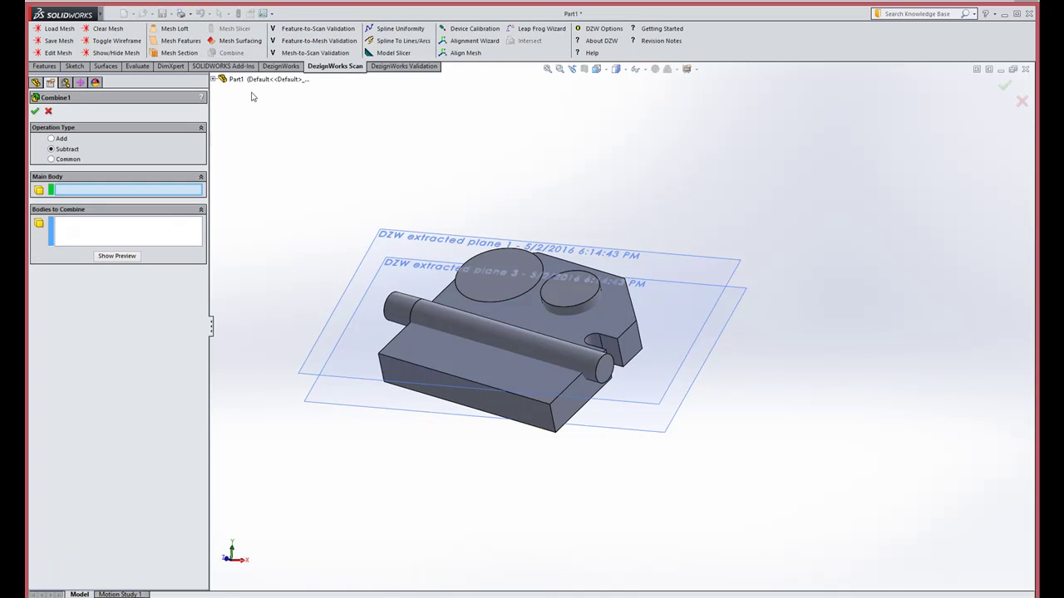
{"action": "left_click", "coordinate": [438, 352]}
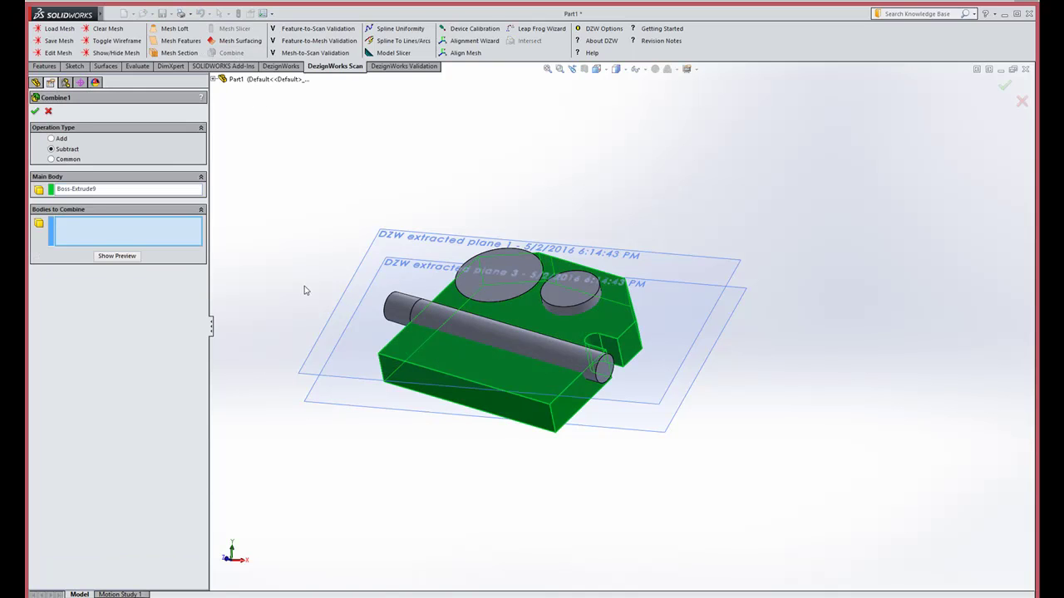
{"action": "left_click", "coordinate": [121, 193]}
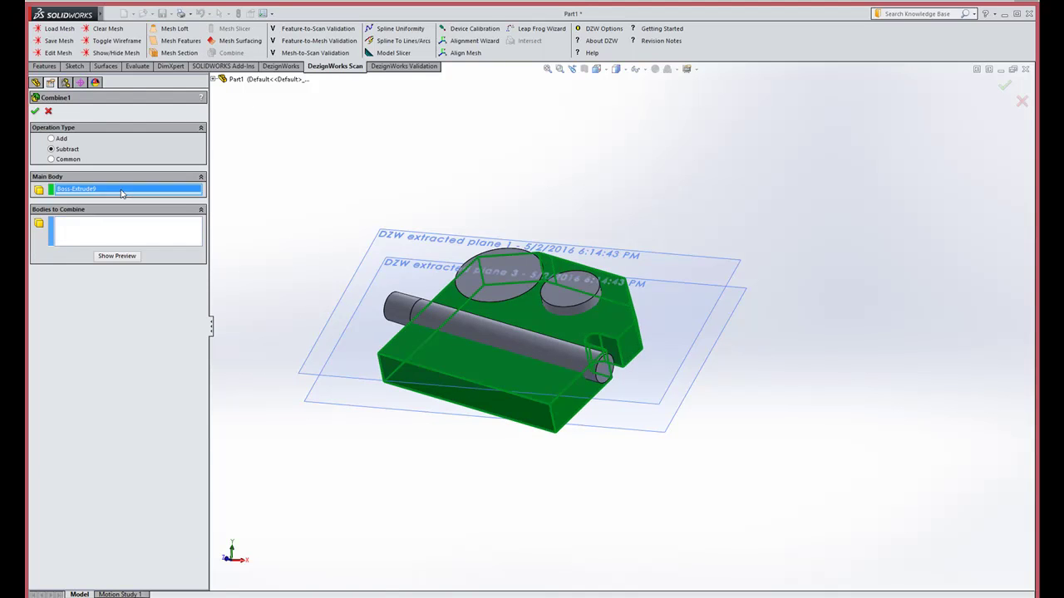
{"action": "left_click", "coordinate": [108, 237]}
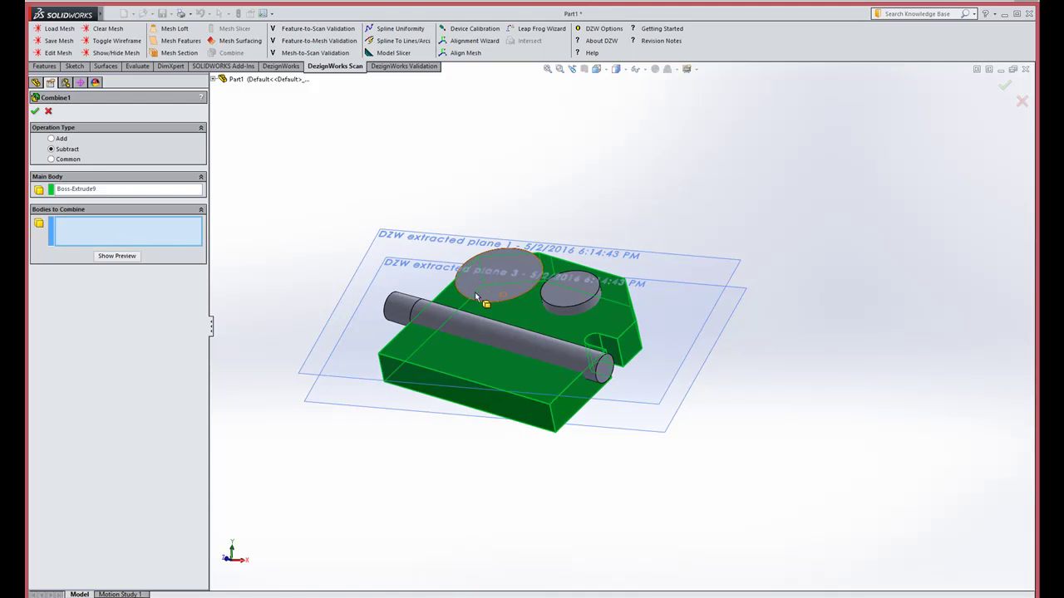
{"action": "left_click", "coordinate": [499, 279]}
{"action": "left_click", "coordinate": [567, 297]}
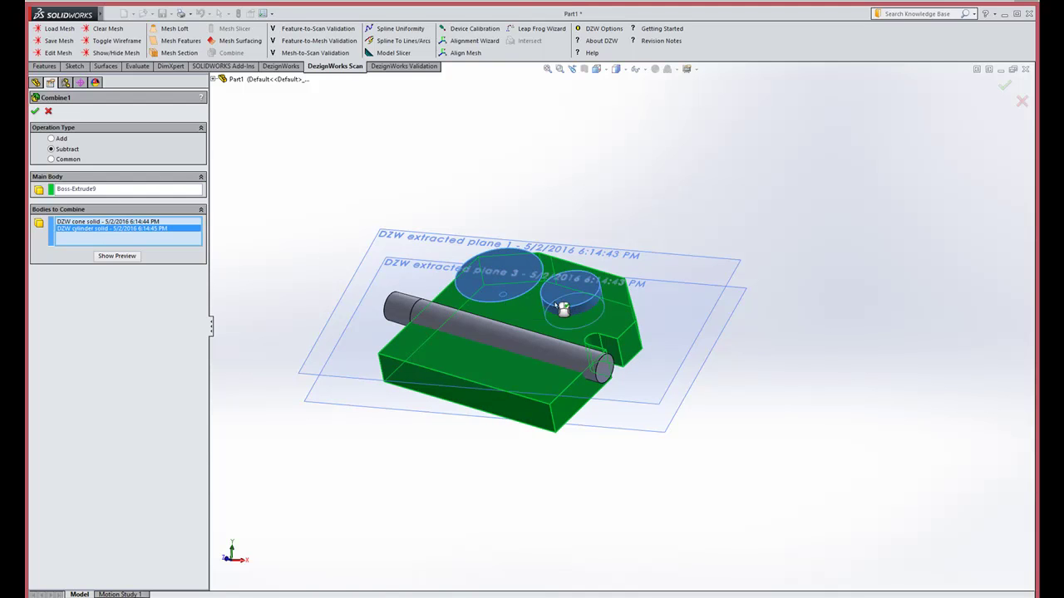
{"action": "left_click", "coordinate": [515, 332]}
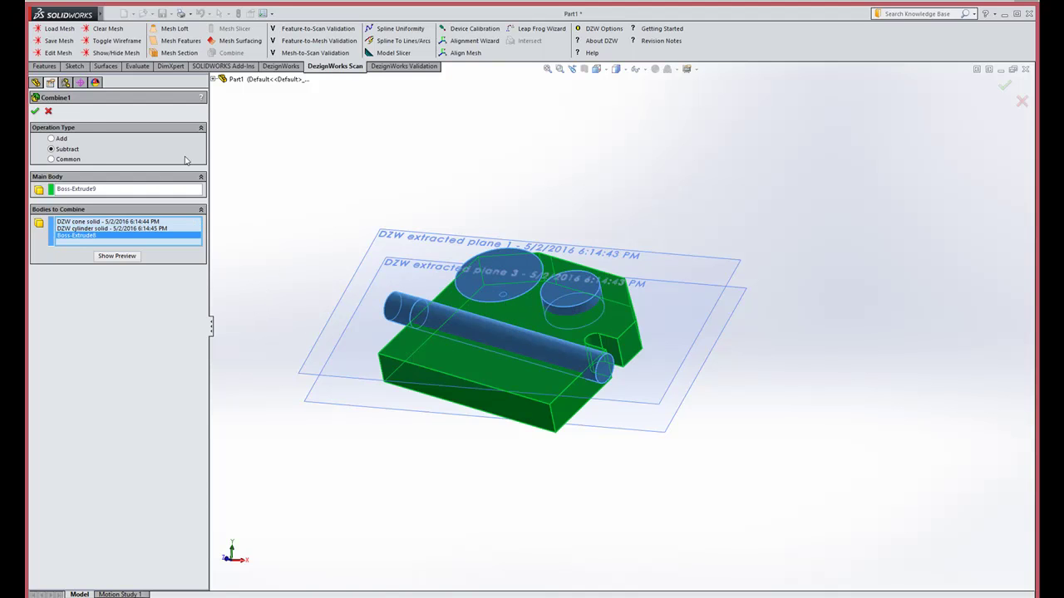
{"action": "left_click", "coordinate": [35, 112]}
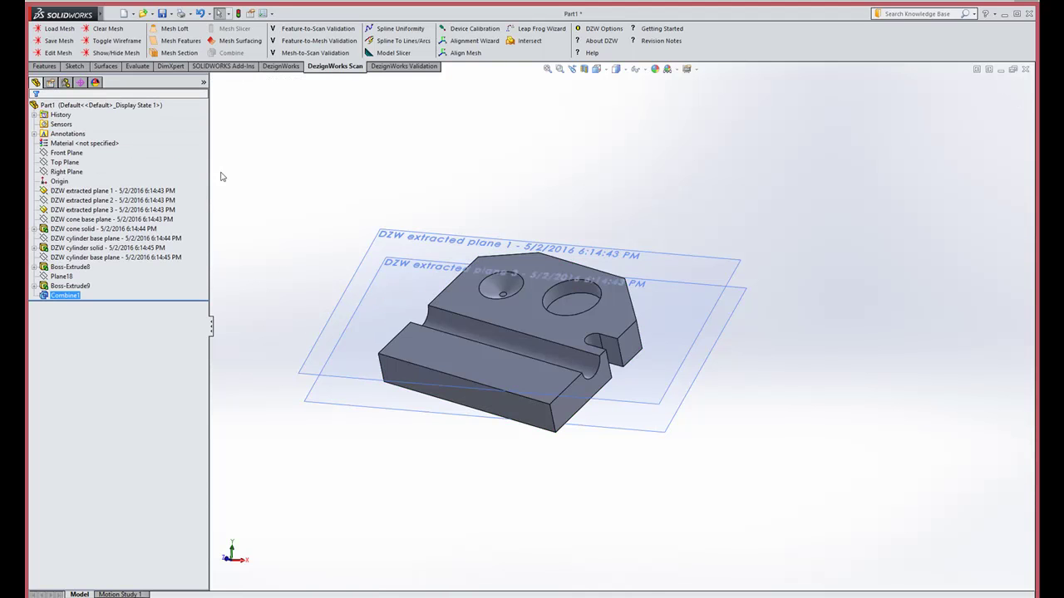
{"action": "mouse_move", "coordinate": [269, 193]}
{"action": "middle_mouse_down"}
{"action": "mouse_move", "coordinate": [321, 147]}
{"action": "mouse_move", "coordinate": [273, 183]}
{"action": "mouse_move", "coordinate": [266, 212]}
{"action": "middle_mouse_up"}
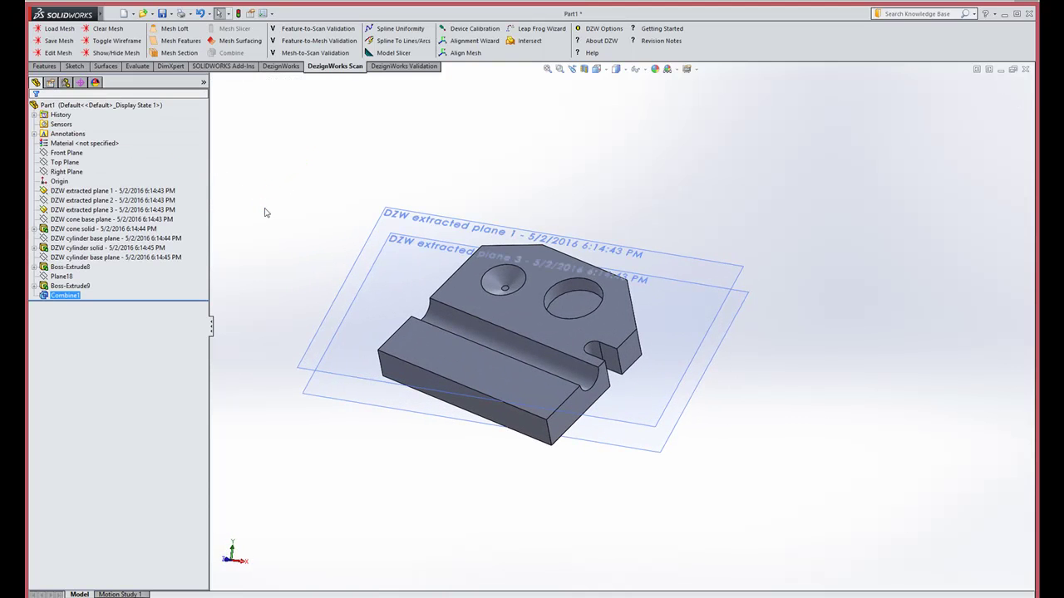
Enlarge DZW extracted plane 2 by stretching two of its edges outward so it extends past the part
{"action": "left_click", "coordinate": [145, 201]}
{"action": "middle_click_drag", "start_coordinate": [294, 238], "coordinate": [245, 227]}
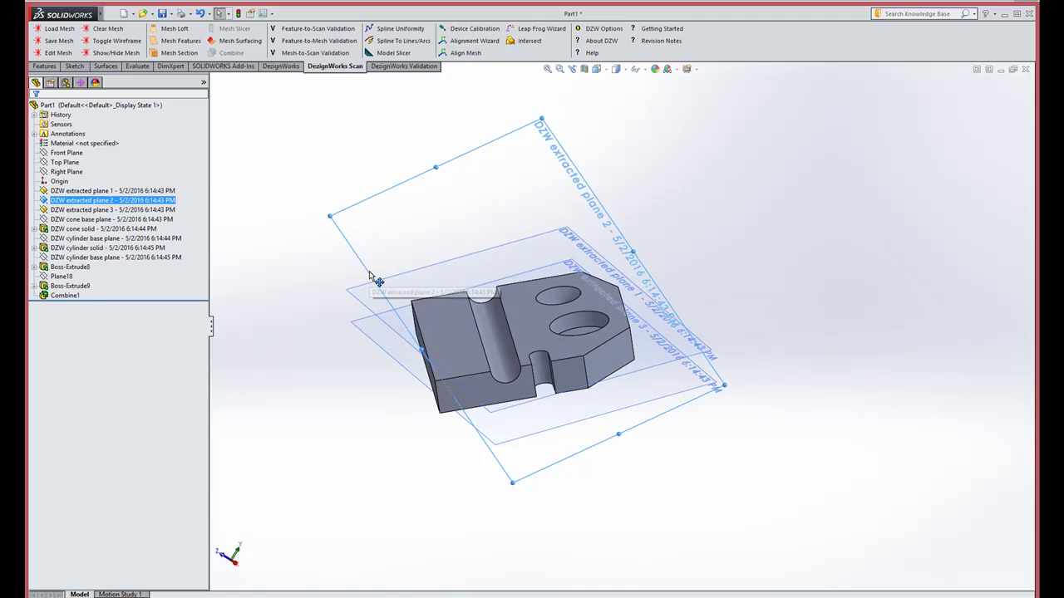
{"action": "scroll", "coordinate": [391, 414], "scroll_direction": "down", "scroll_amount": 2}
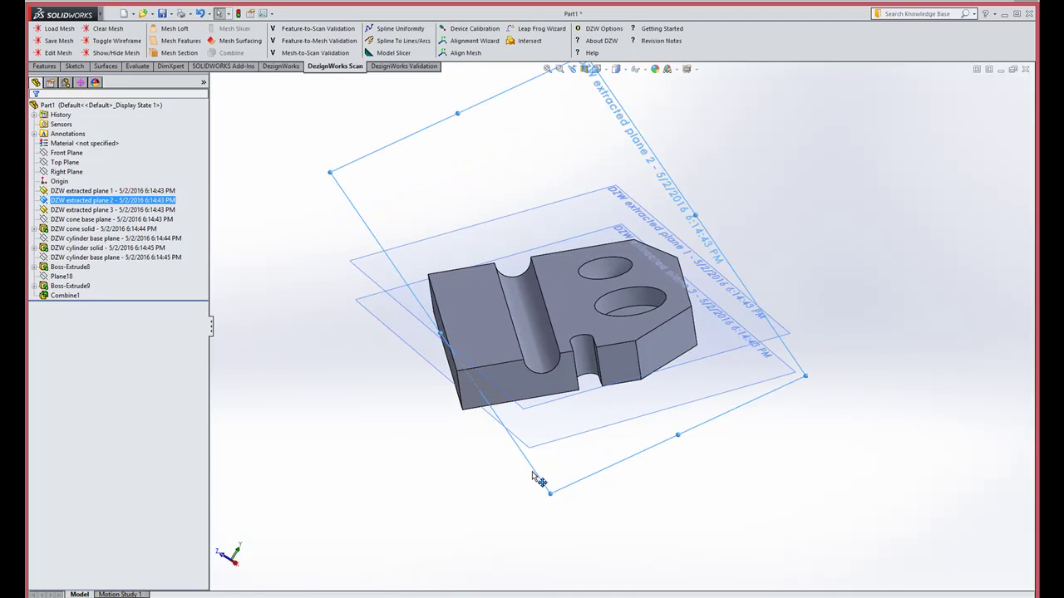
{"action": "left_click_drag", "start_coordinate": [537, 480], "coordinate": [513, 494]}
{"action": "middle_click_drag", "start_coordinate": [513, 494], "coordinate": [487, 551]}
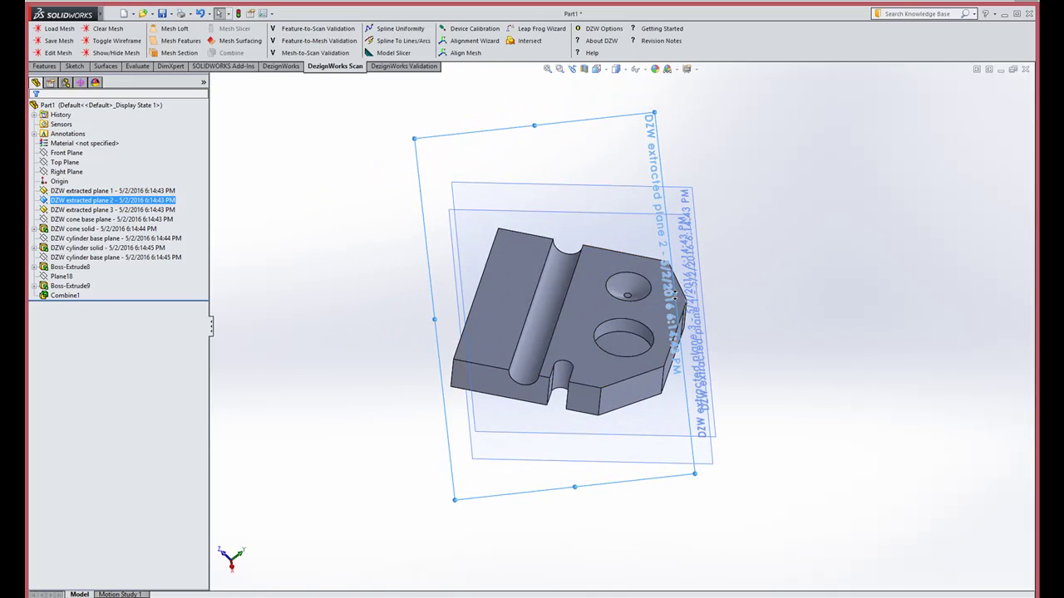
{"action": "left_click_drag", "start_coordinate": [675, 293], "coordinate": [701, 290]}
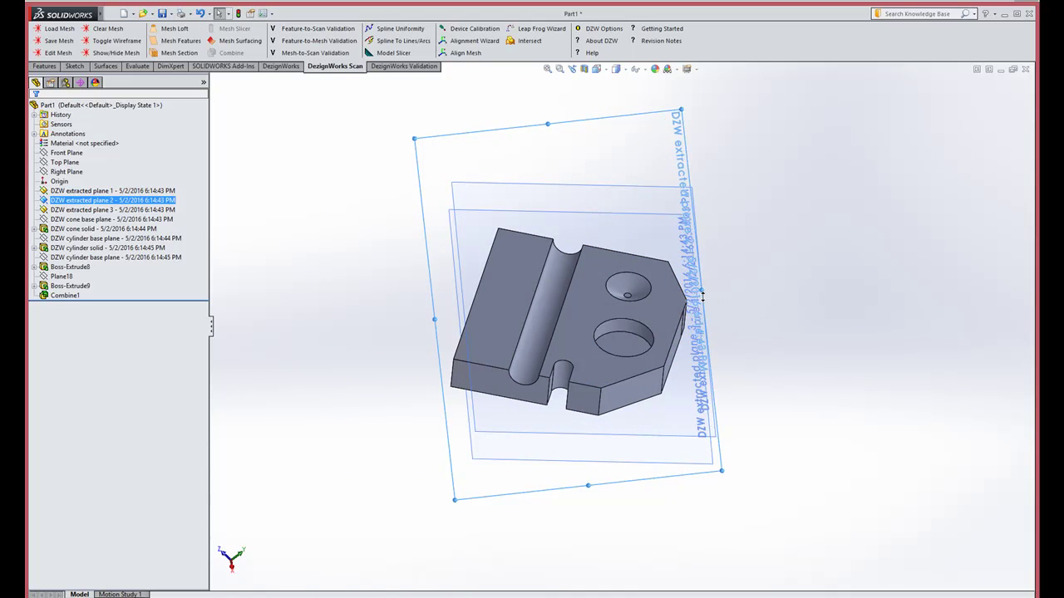
{"action": "left_click", "coordinate": [349, 313]}
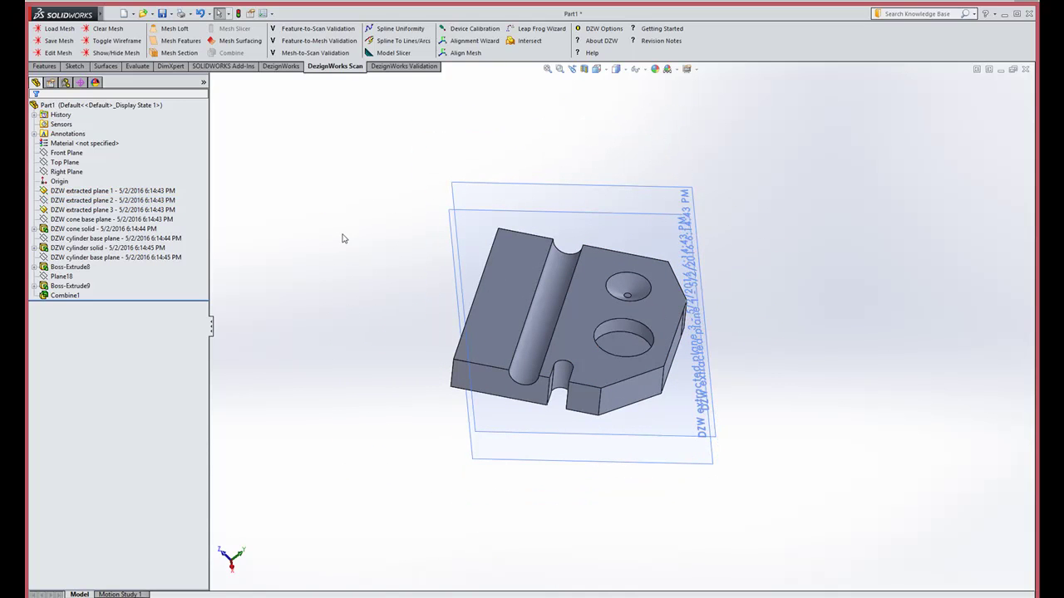
Cut the body with DZW extracted plane 2 as the cutting surface, removing the material above the slanted plane
{"action": "middle_click_drag", "start_coordinate": [422, 288], "coordinate": [380, 306]}
{"action": "left_click", "coordinate": [125, 209]}
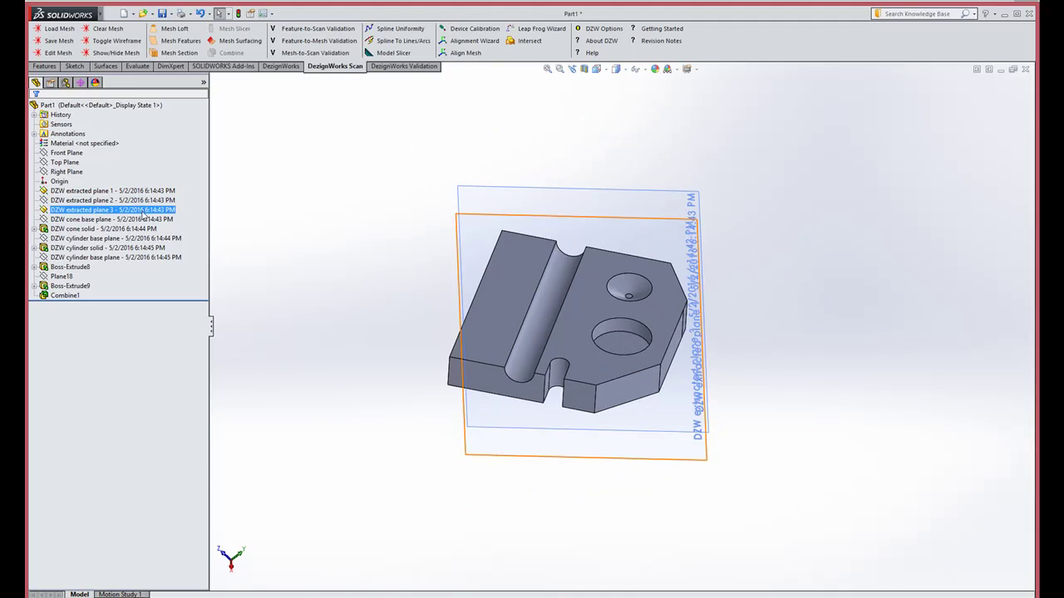
{"action": "left_click", "coordinate": [147, 201]}
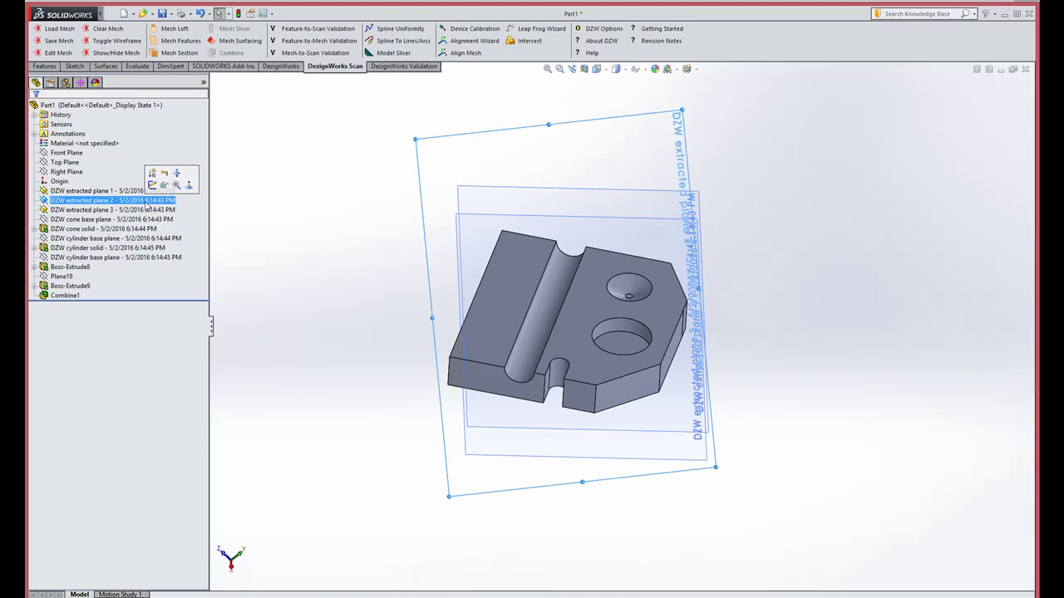
{"action": "middle_click_drag", "start_coordinate": [286, 275], "coordinate": [289, 263]}
{"action": "mouse_move", "coordinate": [104, 16]}
{"action": "left_click", "coordinate": [151, 13]}
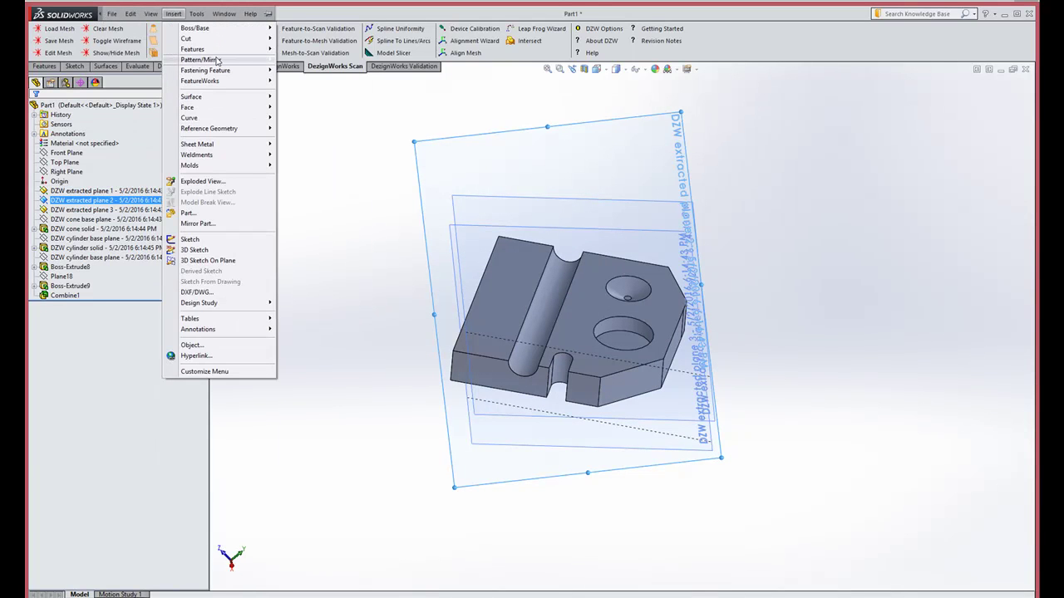
{"action": "mouse_move", "coordinate": [203, 43]}
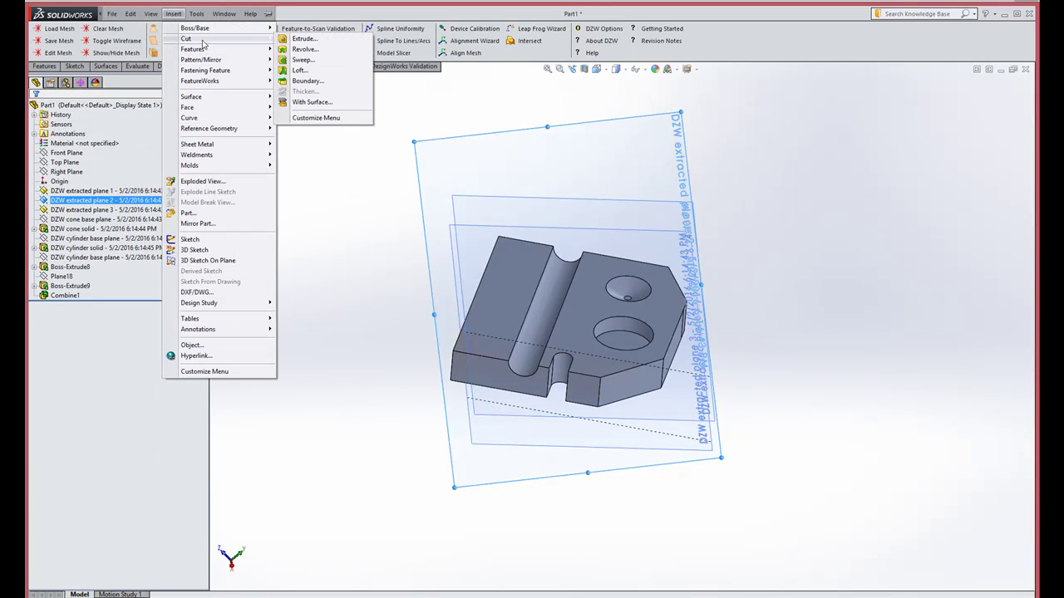
{"action": "left_click", "coordinate": [312, 102]}
{"action": "middle_click_drag", "start_coordinate": [306, 339], "coordinate": [424, 308]}
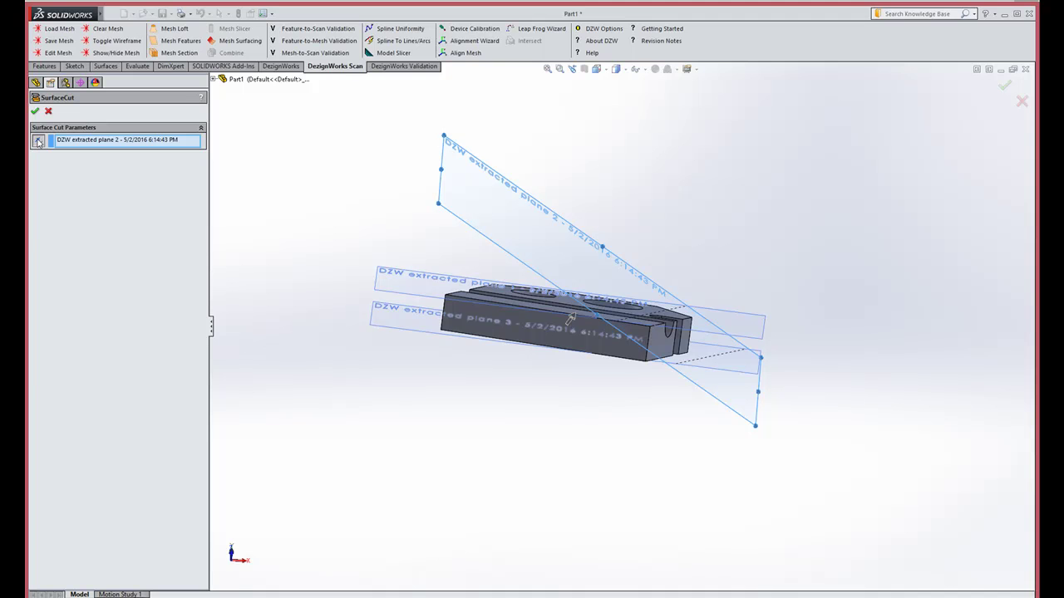
{"action": "key", "text": "Return"}
{"action": "middle_click_drag", "start_coordinate": [292, 214], "coordinate": [316, 292]}
Hide DZW extracted planes 1, 2 and 3
{"action": "left_click", "coordinate": [172, 191]}
{"action": "left_click", "coordinate": [161, 202], "text": "ctrl"}
{"action": "left_click", "coordinate": [147, 212], "text": "ctrl"}
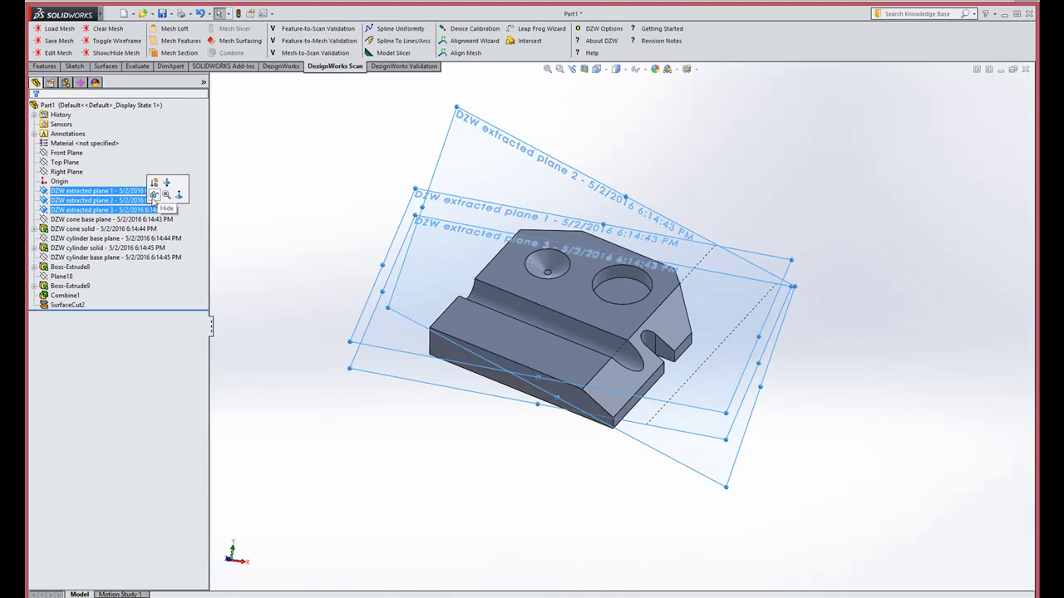
{"action": "left_click", "coordinate": [164, 199]}
{"action": "middle_click_drag", "start_coordinate": [339, 220], "coordinate": [329, 272]}
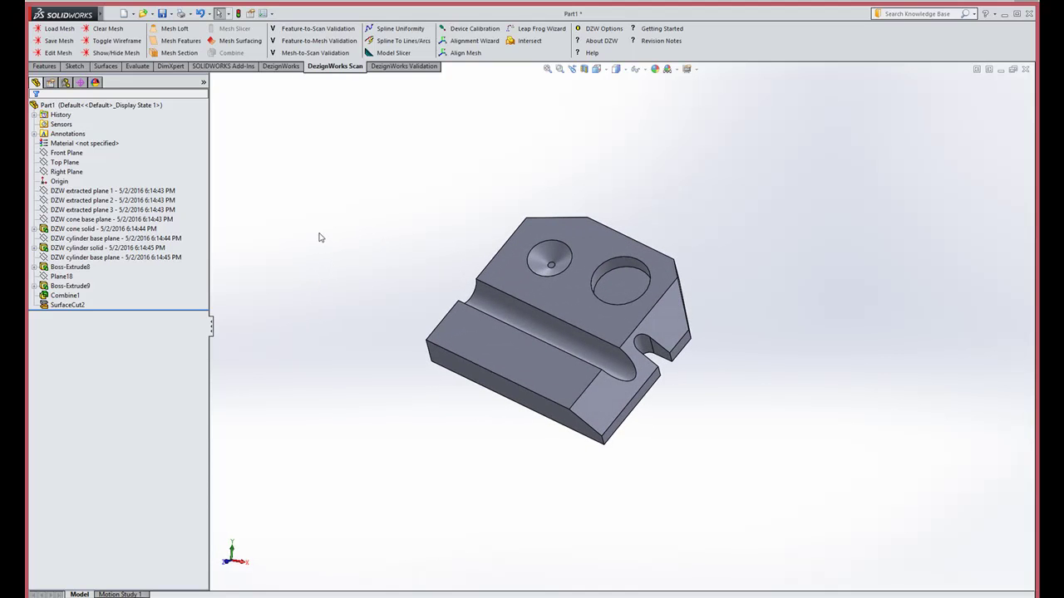
Save the part as Part11
{"action": "left_click", "coordinate": [105, 14]}
{"action": "left_click", "coordinate": [191, 91]}
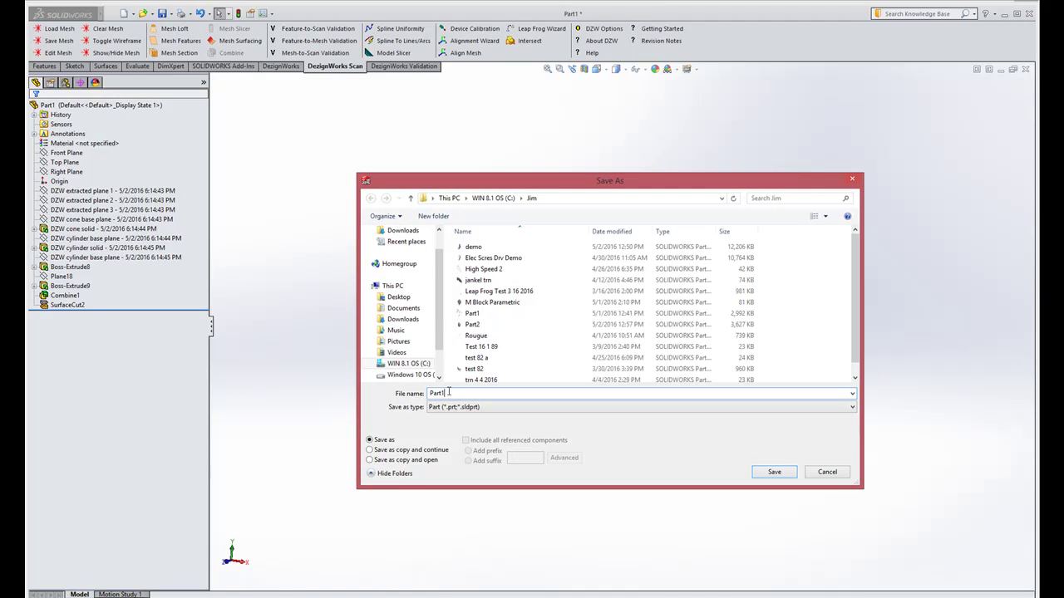
{"action": "left_click", "coordinate": [763, 474]}
Start a Surface/Mesh Validation and select all faces of the finished part, including its side faces, as surfaces to validate
{"action": "middle_click_drag", "start_coordinate": [498, 384], "coordinate": [494, 419]}
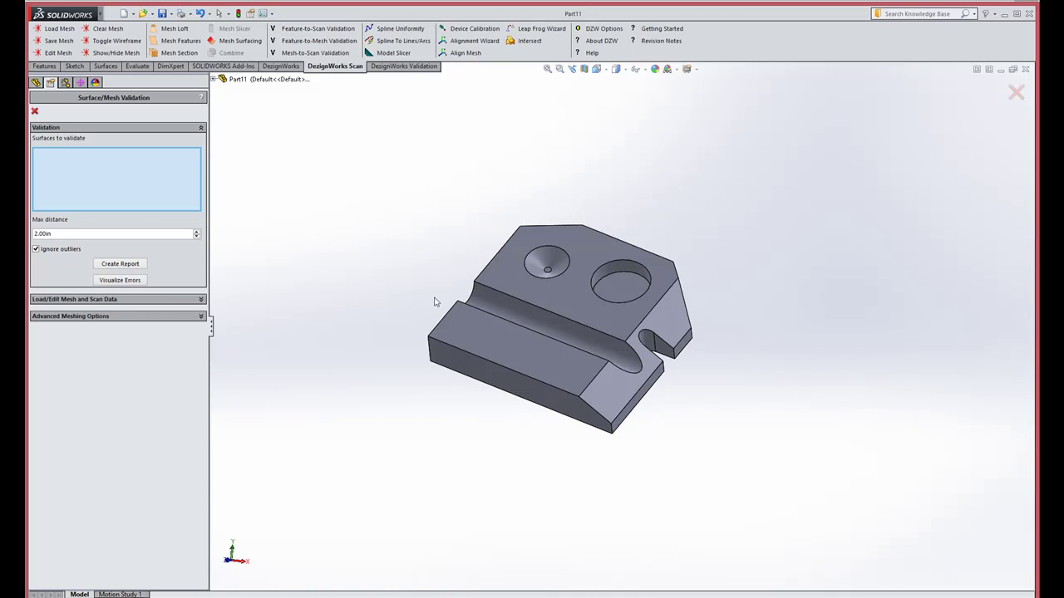
{"action": "mouse_move", "coordinate": [366, 171]}
{"action": "left_mouse_down"}
{"action": "mouse_move", "coordinate": [385, 261]}
{"action": "mouse_move", "coordinate": [774, 485]}
{"action": "mouse_move", "coordinate": [860, 316]}
{"action": "mouse_move", "coordinate": [858, 288]}
{"action": "left_mouse_up"}
{"action": "middle_click_drag", "start_coordinate": [486, 497], "coordinate": [551, 418]}
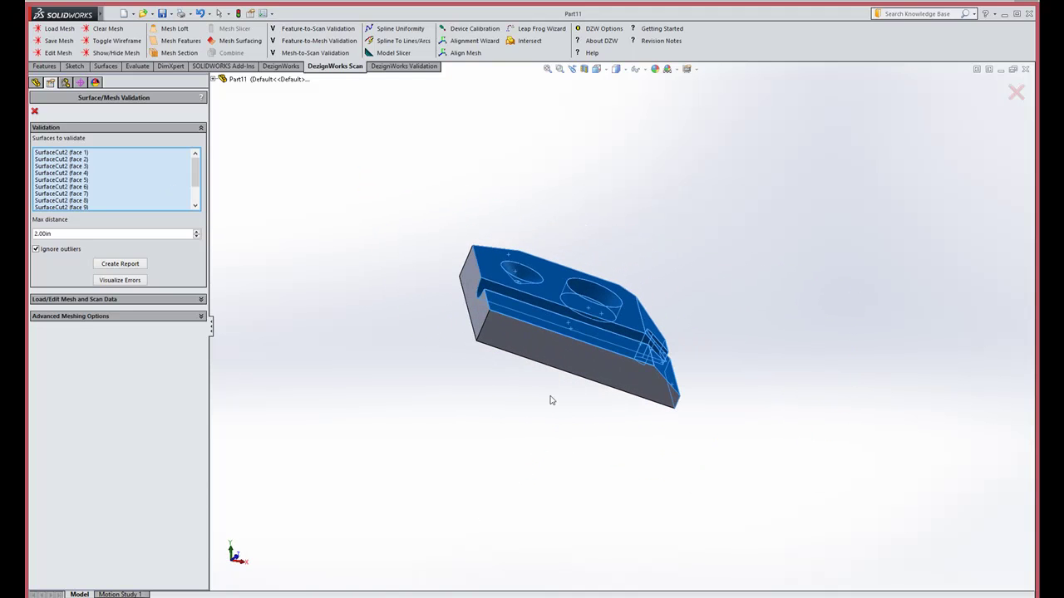
{"action": "left_click", "coordinate": [555, 358]}
{"action": "left_click", "coordinate": [477, 314]}
{"action": "middle_click_drag", "start_coordinate": [762, 396], "coordinate": [621, 387]}
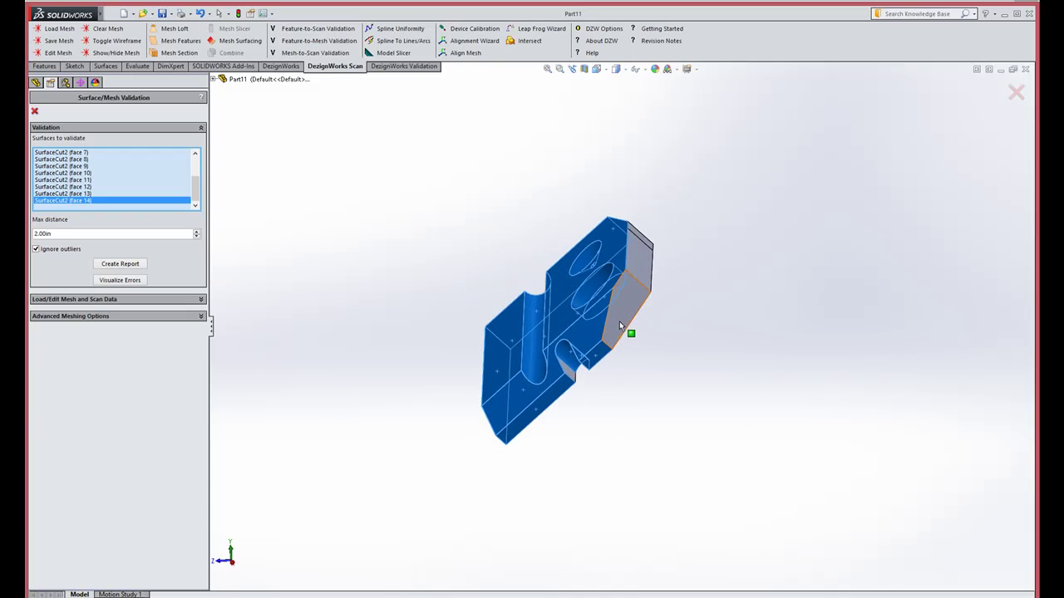
{"action": "left_click", "coordinate": [640, 283]}
{"action": "middle_click_drag", "start_coordinate": [681, 268], "coordinate": [674, 340]}
{"action": "left_click", "coordinate": [635, 226]}
{"action": "left_click", "coordinate": [634, 248]}
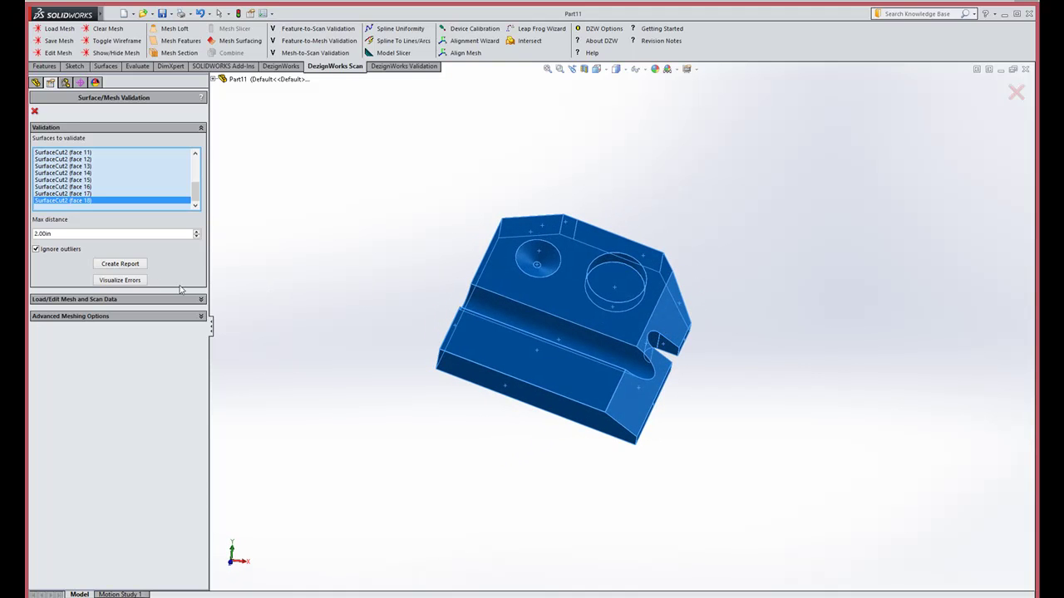
Visualize the errors between the model and the scanned mesh, examine the coloured deviation map from several angles, and close the validation
{"action": "left_click", "coordinate": [138, 283]}
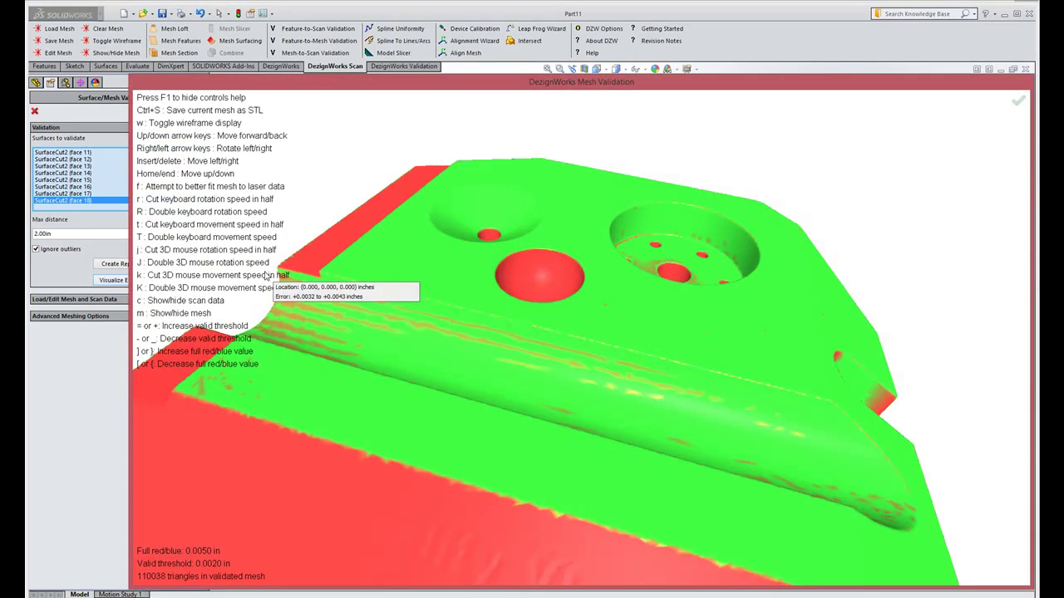
{"action": "middle_click_drag", "start_coordinate": [427, 236], "coordinate": [419, 300]}
{"action": "scroll", "coordinate": [481, 319], "scroll_direction": "up", "scroll_amount": 3}
{"action": "scroll", "coordinate": [480, 319], "scroll_direction": "down", "scroll_amount": 4}
{"action": "scroll", "coordinate": [565, 329], "scroll_direction": "down", "scroll_amount": 2}
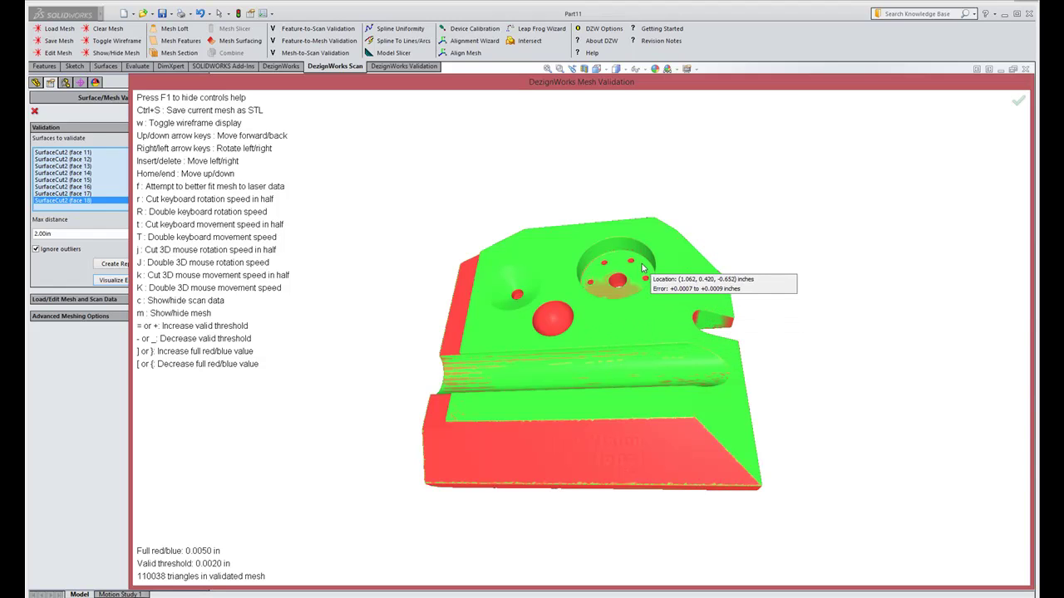
{"action": "middle_click_drag", "start_coordinate": [654, 402], "coordinate": [595, 423]}
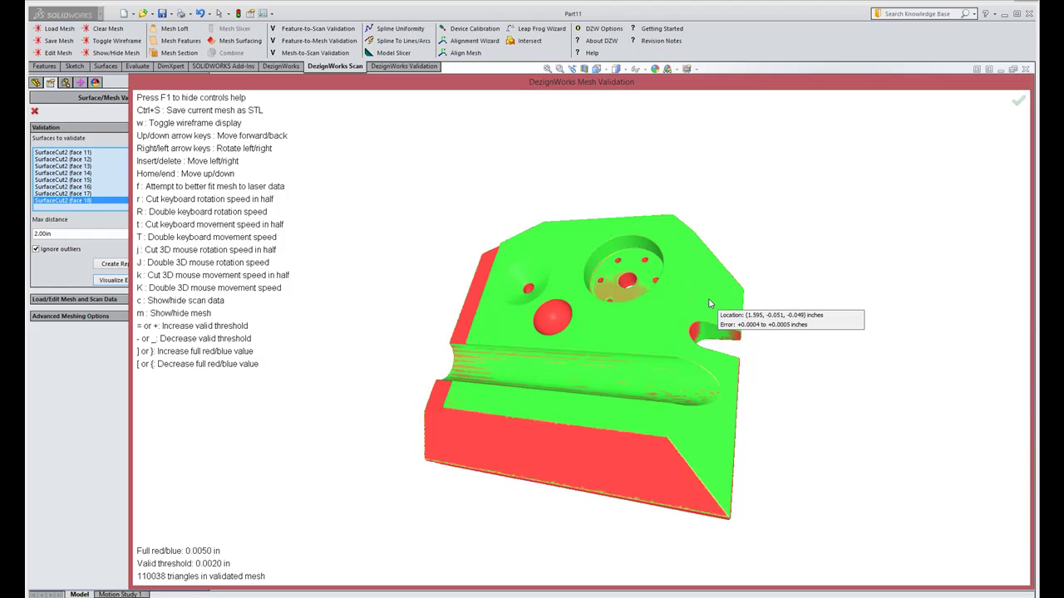
{"action": "middle_click_drag", "start_coordinate": [756, 239], "coordinate": [805, 337]}
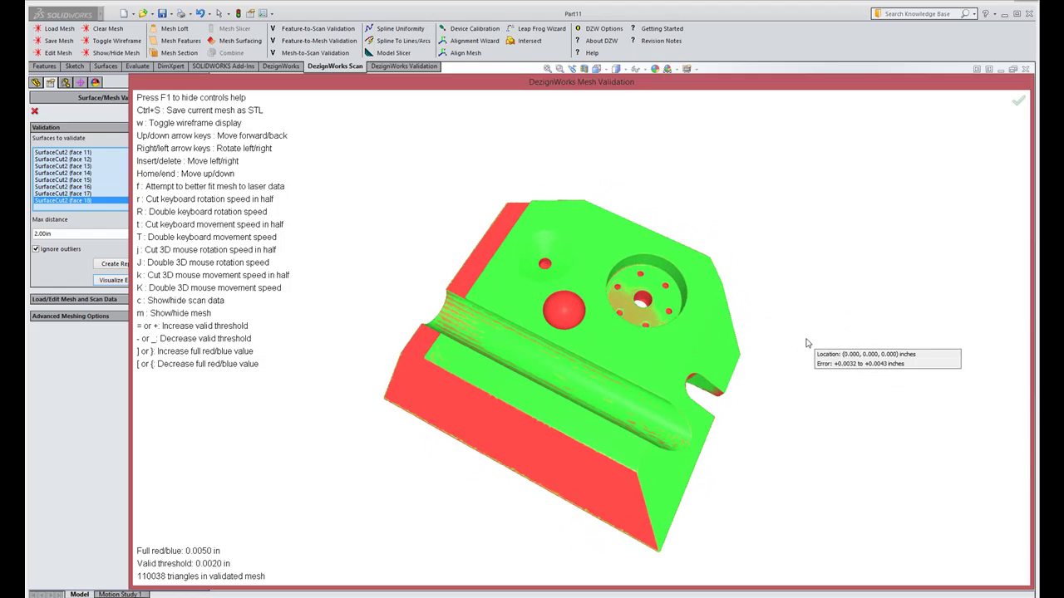
{"action": "left_click", "coordinate": [1017, 102]}
{"action": "middle_click_drag", "start_coordinate": [753, 397], "coordinate": [736, 375]}
{"action": "left_click", "coordinate": [34, 110]}
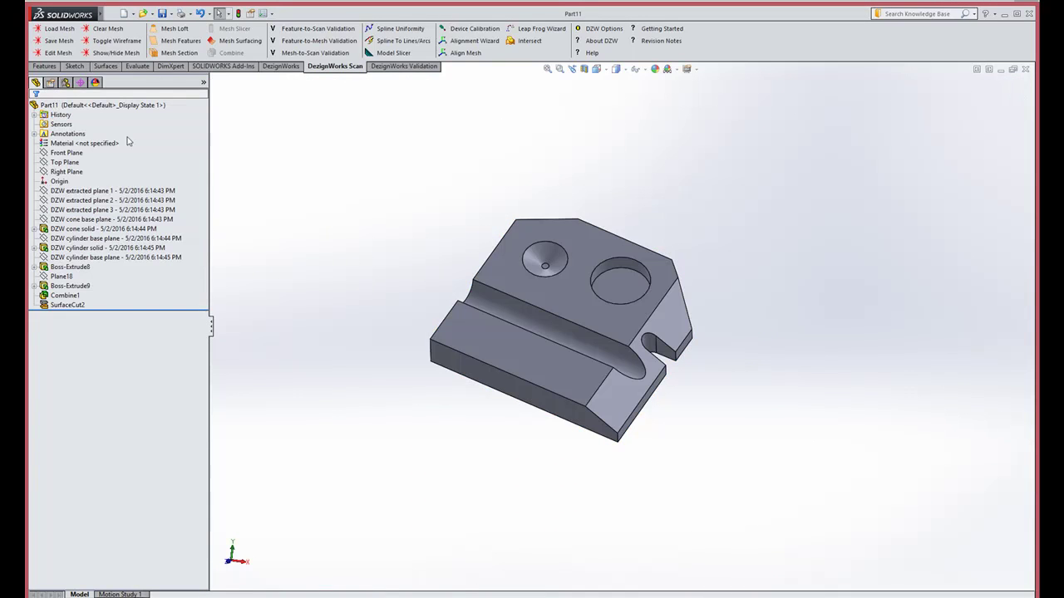
Measure the distance between the part's upper face and the floor of the round pocket
{"action": "mouse_move", "coordinate": [330, 205]}
{"action": "middle_mouse_down"}
{"action": "mouse_move", "coordinate": [319, 214]}
{"action": "mouse_move", "coordinate": [332, 213]}
{"action": "mouse_move", "coordinate": [325, 207]}
{"action": "mouse_move", "coordinate": [326, 218]}
{"action": "middle_mouse_up"}
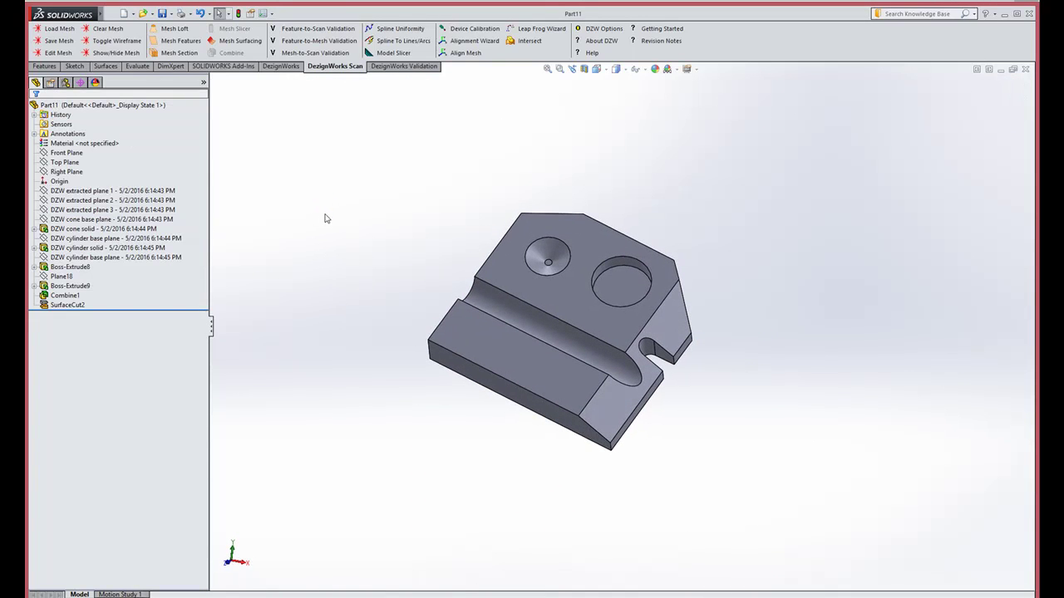
{"action": "key", "text": "m"}
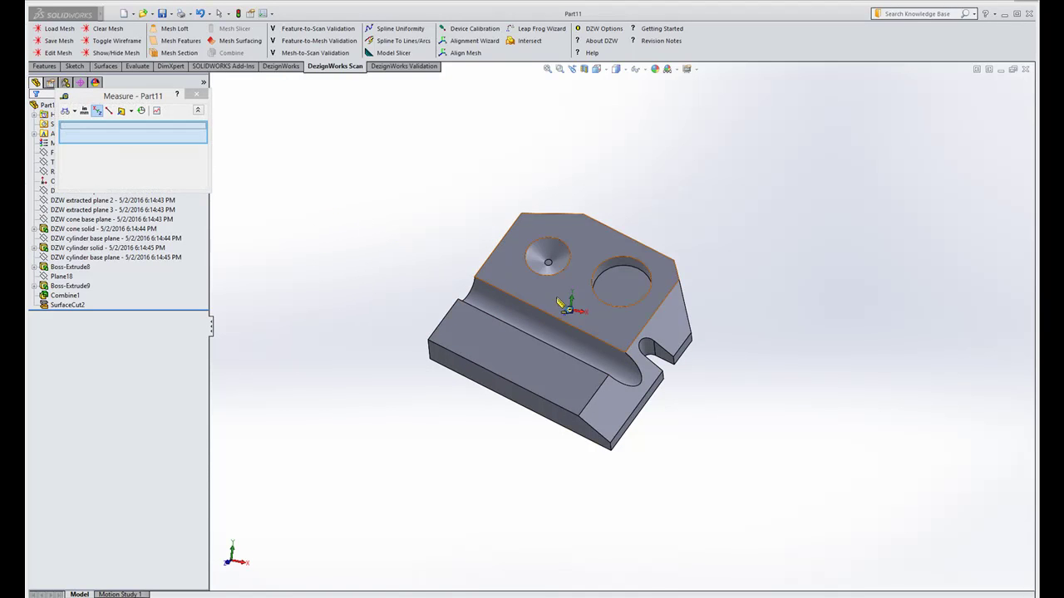
{"action": "left_click", "coordinate": [559, 304]}
{"action": "left_click", "coordinate": [628, 297]}
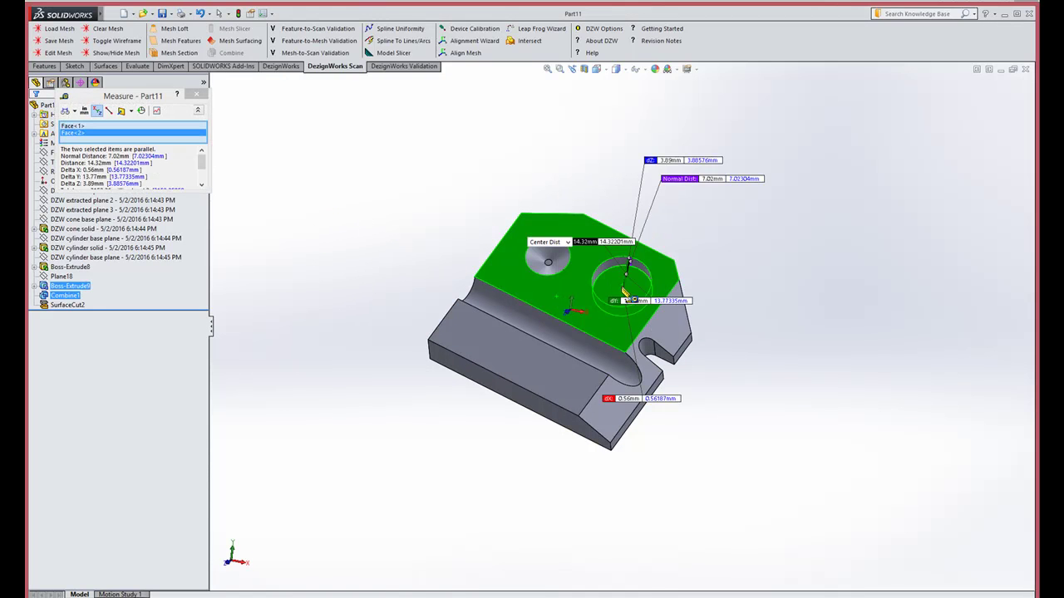